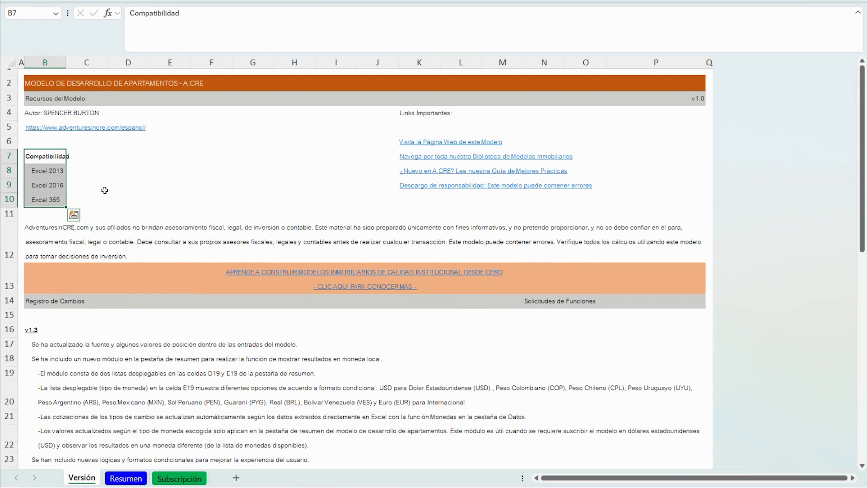
# Step: Review the compatible Excel versions and the v1.3 change log entry in row 17 on the Versión sheet
pyautogui.click(104, 190)
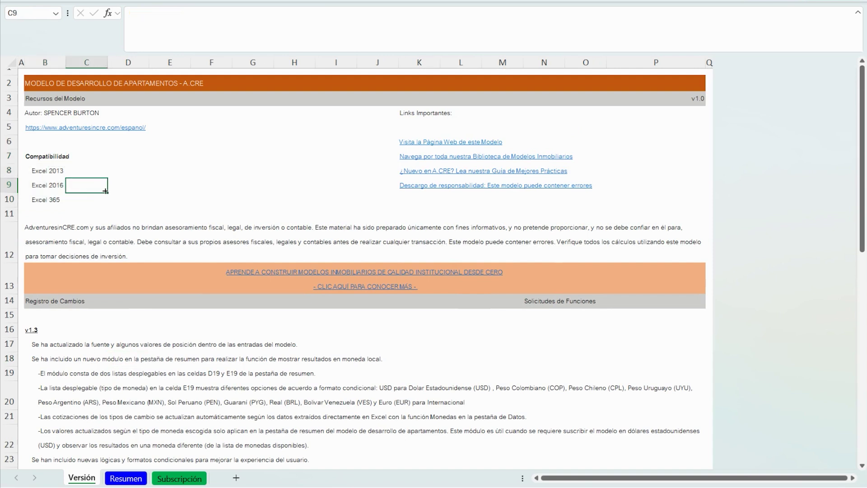
pyautogui.click(47, 170)
pyautogui.click(47, 186)
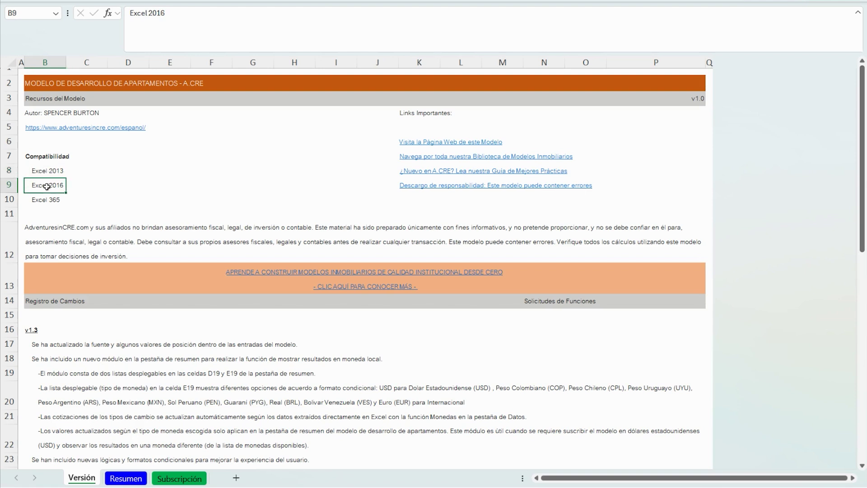
pyautogui.click(40, 200)
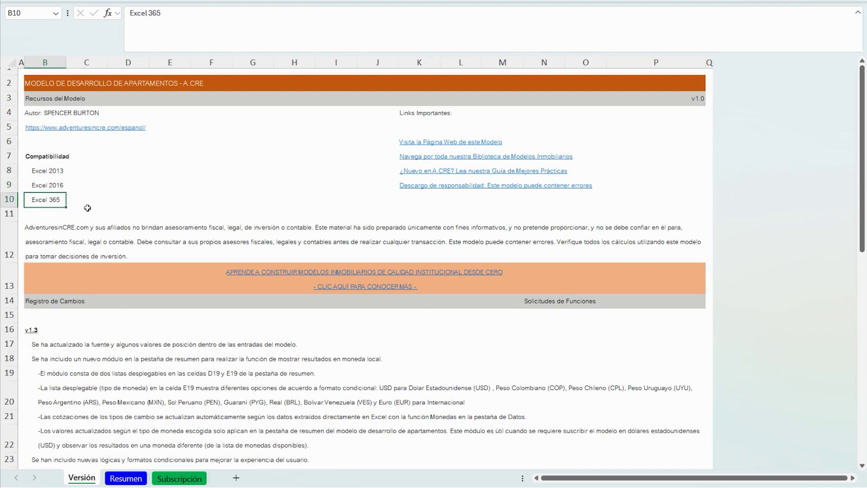
pyautogui.scroll(-2, 91, 271)
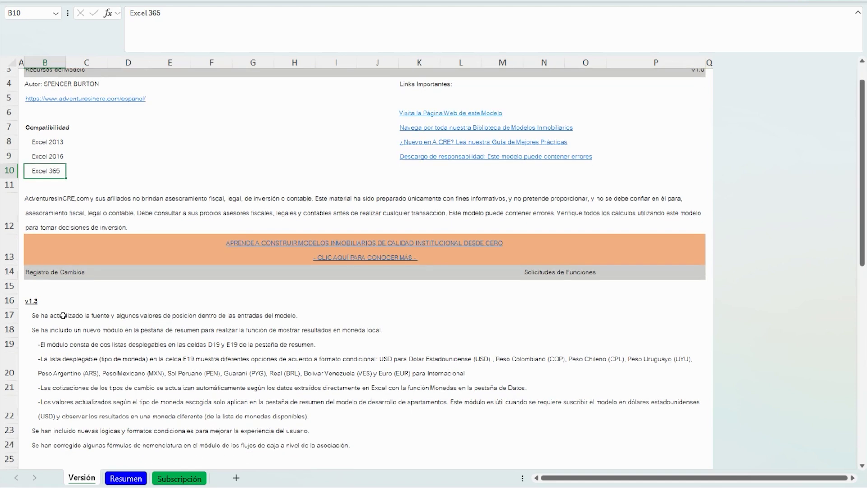
pyautogui.click(63, 315)
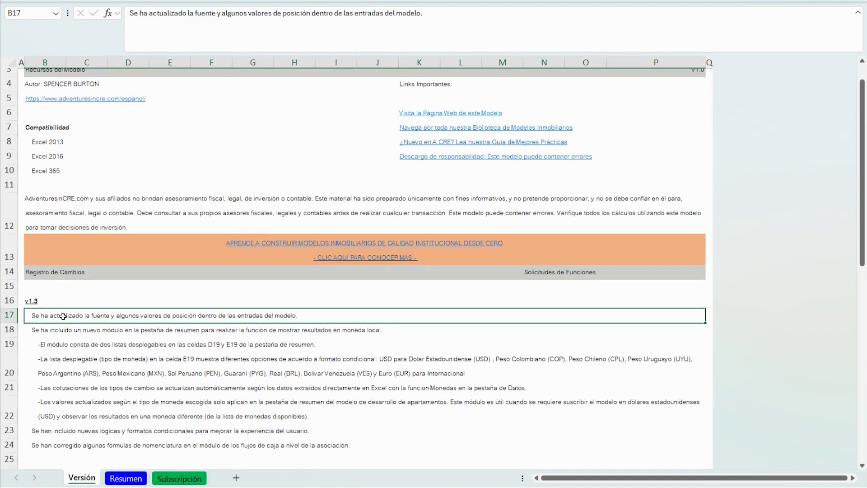
# Step: Look through the Subscripción and Resumen sheets, then return to the change log on the Versión sheet
pyautogui.click(179, 478)
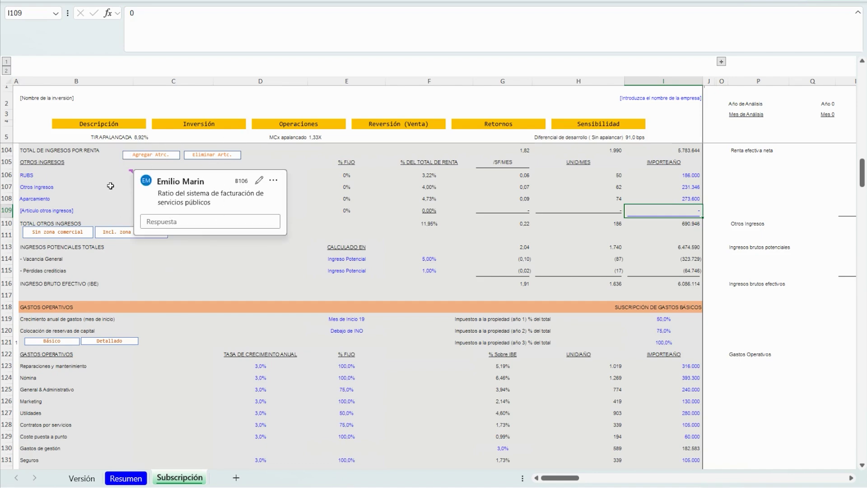
pyautogui.click(126, 478)
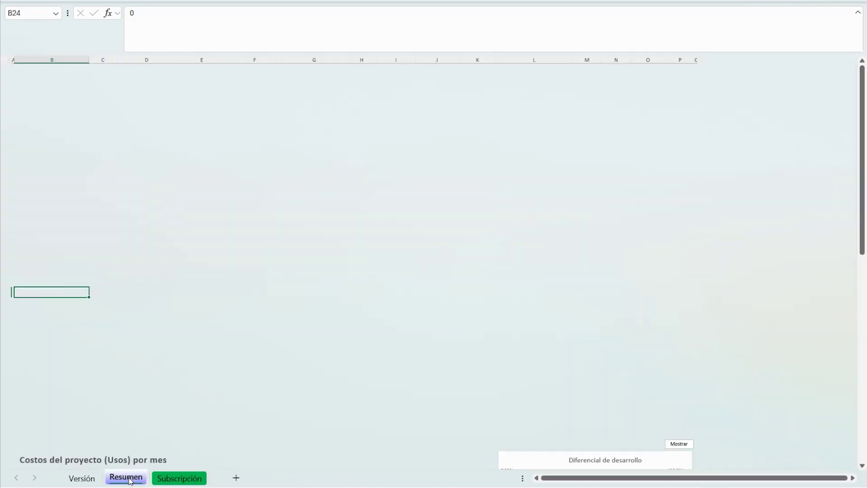
pyautogui.click(82, 477)
pyautogui.scroll(-3, 98, 309)
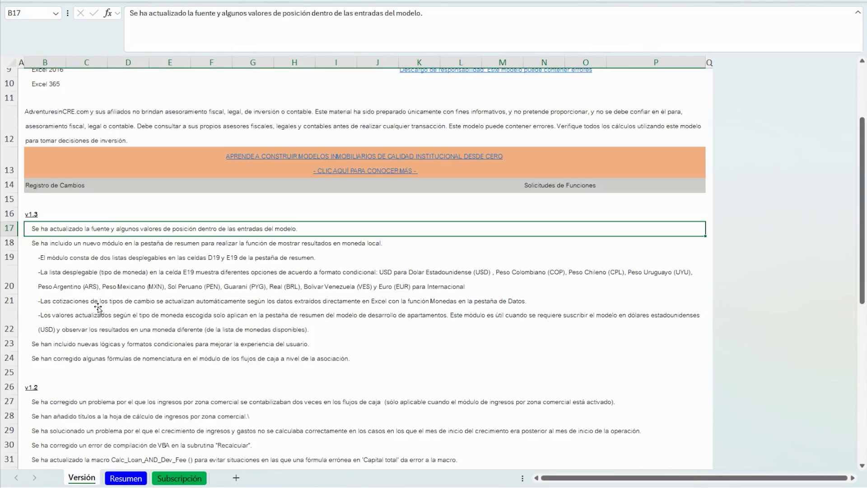
pyautogui.scroll(4, 97, 312)
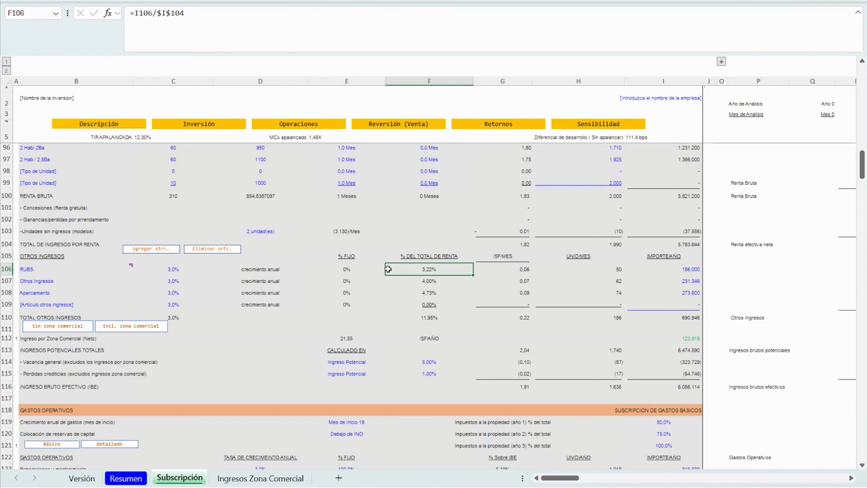
# Step: Examine the annual amount formulas for RUBS, Otros Ingresos and Aparcamiento in I106:I108 of the Subscripción sheet
pyautogui.click(682, 270)
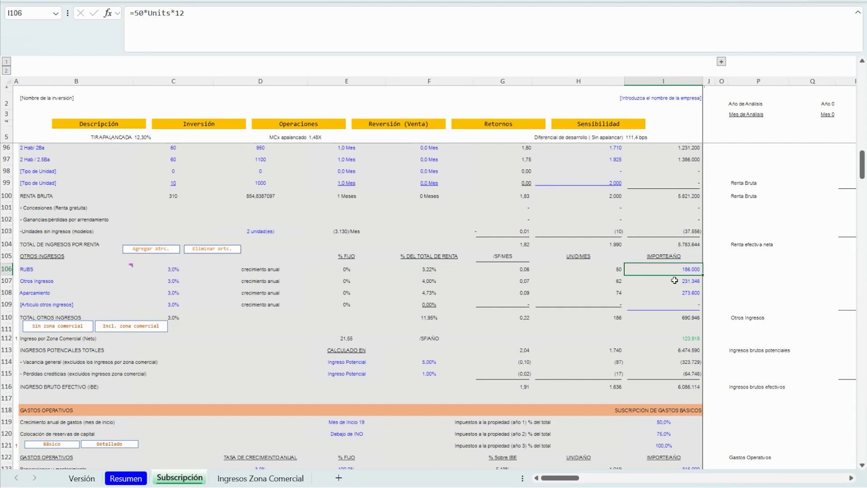
pyautogui.click(689, 93)
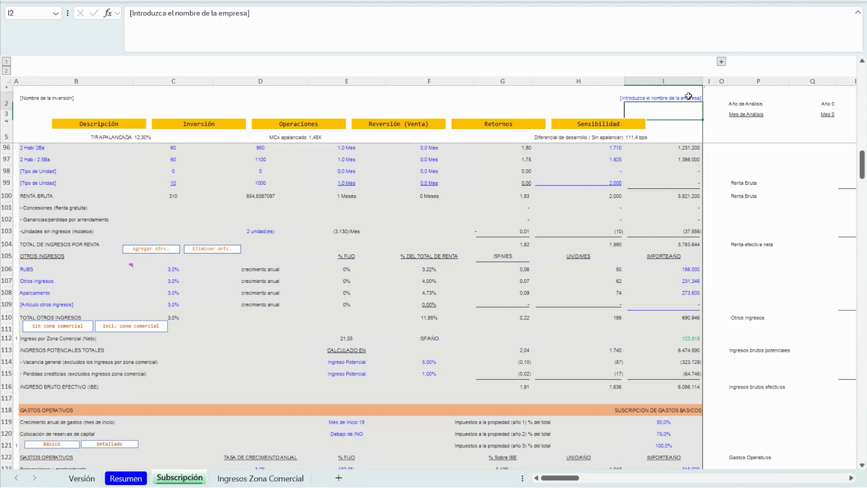
pyautogui.click(688, 269)
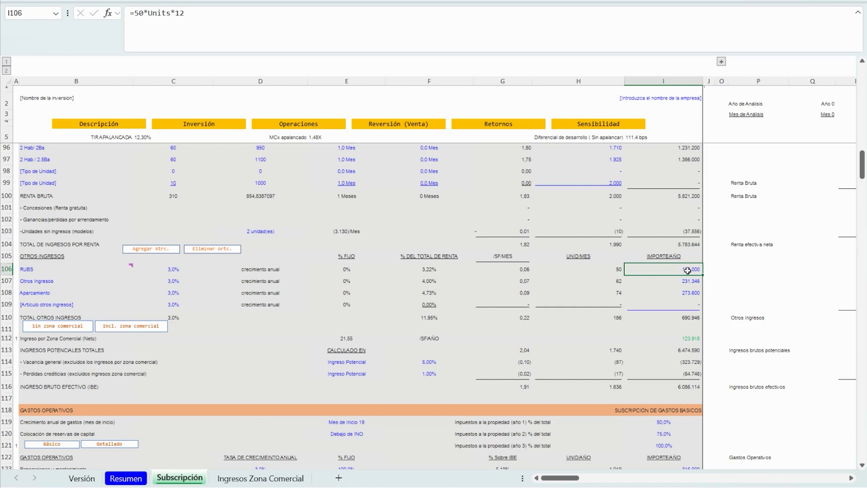
pyautogui.click(690, 282)
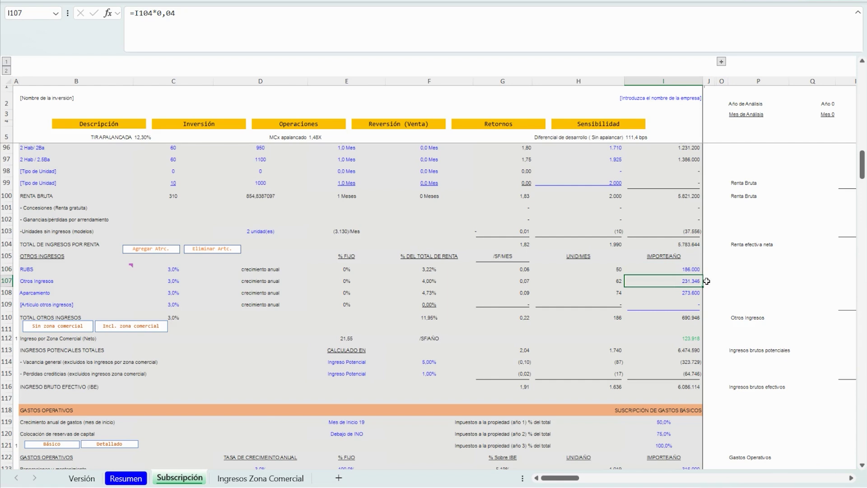
pyautogui.click(685, 97)
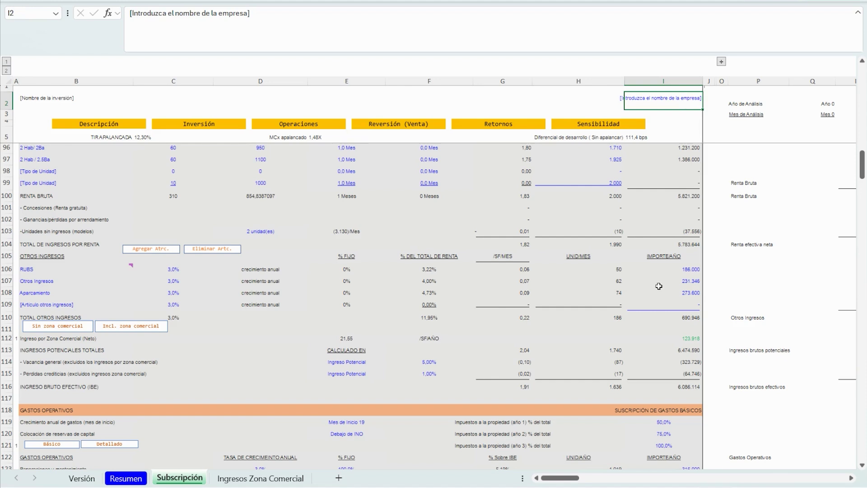
pyautogui.moveTo(688, 270); pyautogui.dragTo(688, 293)
pyautogui.click(690, 271)
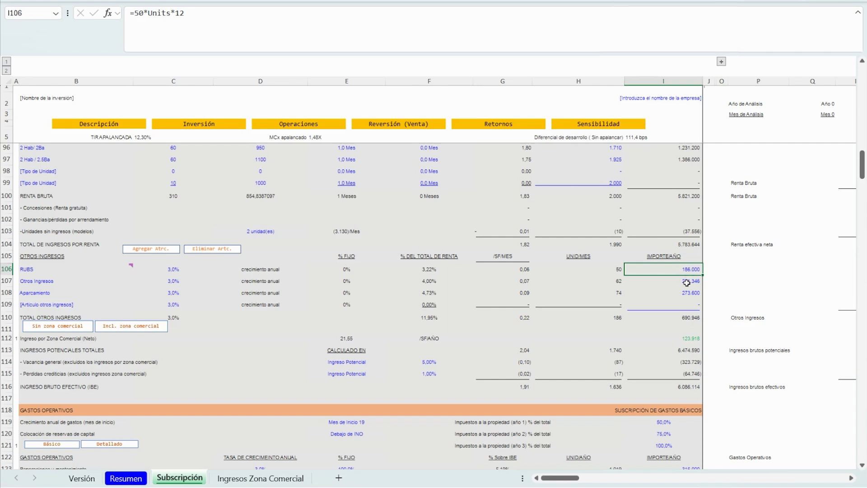
# Step: Examine the monthly per-SF formulas in G106 and G107 and the RUBS annual amount formula in I106
pyautogui.click(518, 271)
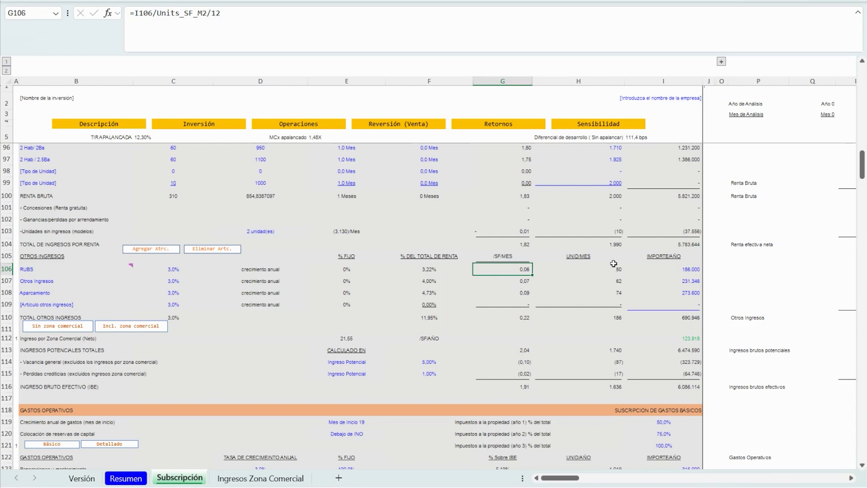
pyautogui.click(291, 33)
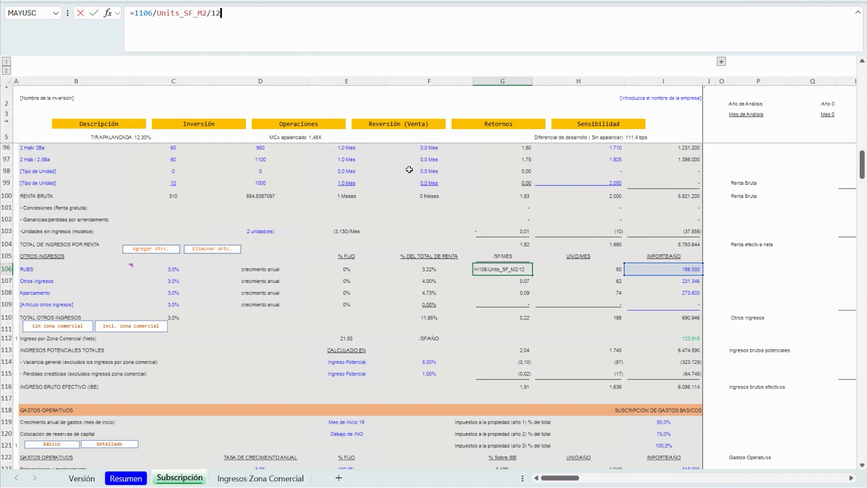
pyautogui.click(520, 271)
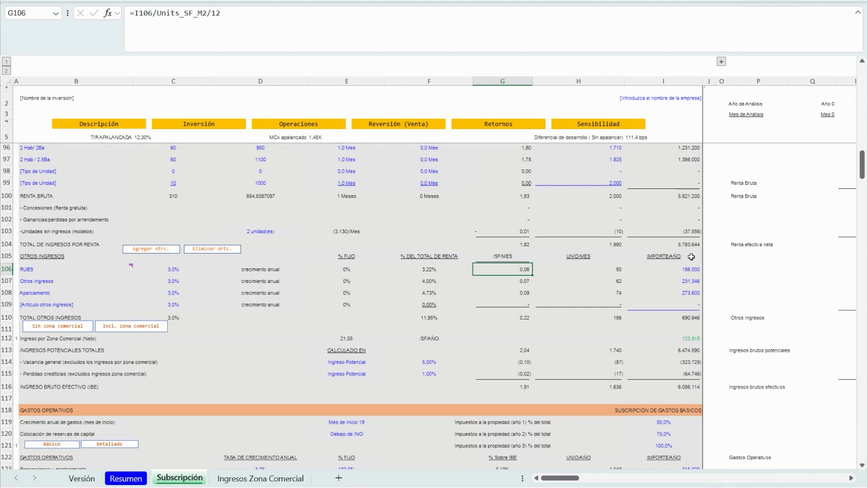
pyautogui.click(289, 27)
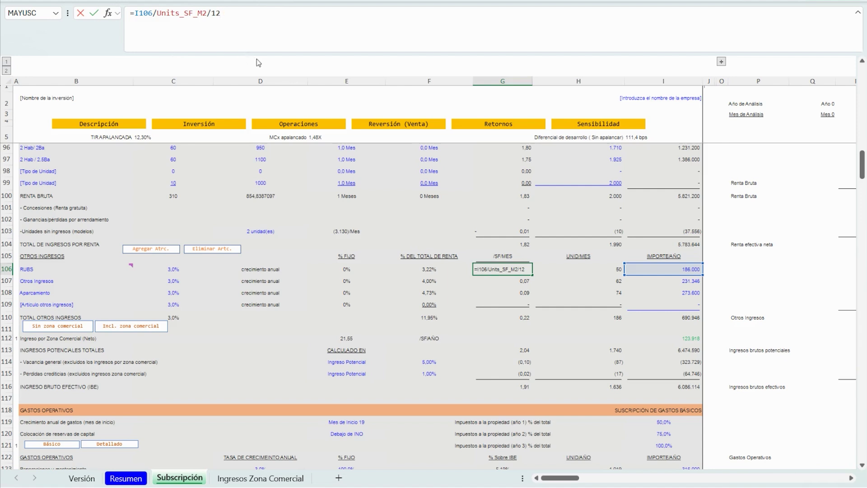
pyautogui.hotkey('ctrl', 'Return')
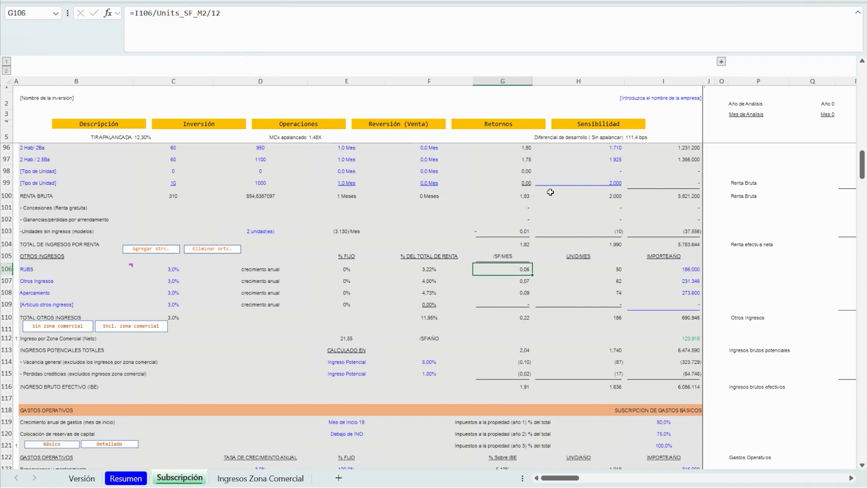
pyautogui.scroll(-1, 536, 195)
pyautogui.click(510, 235)
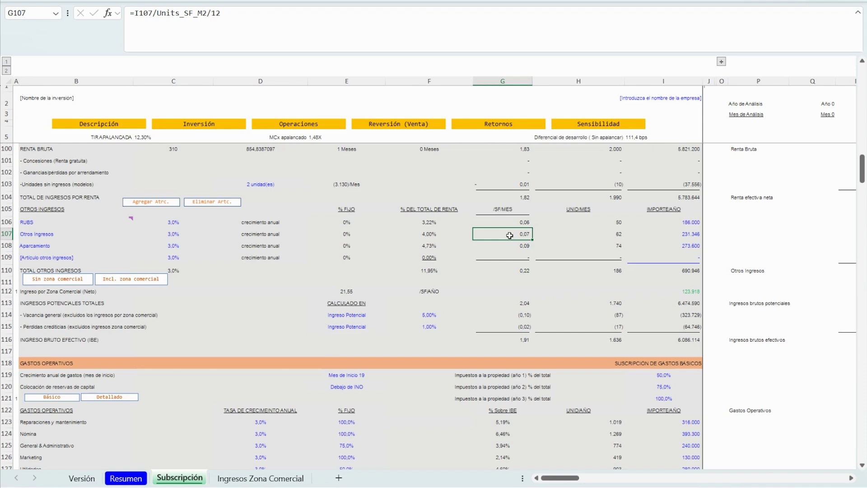
pyautogui.click(690, 224)
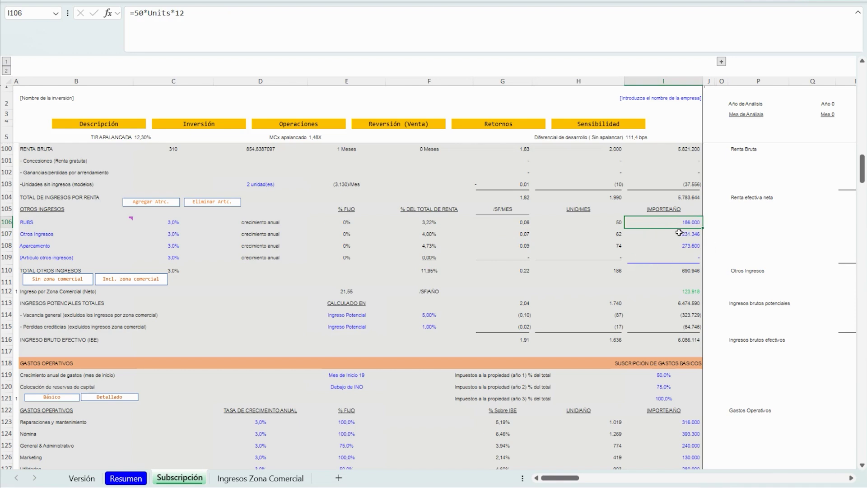
# Step: Inspect the net commercial income formula in I112 and review tenants, recoveries, expenses and reserves on the Ingresos Zona Comercial sheet
pyautogui.click(690, 292)
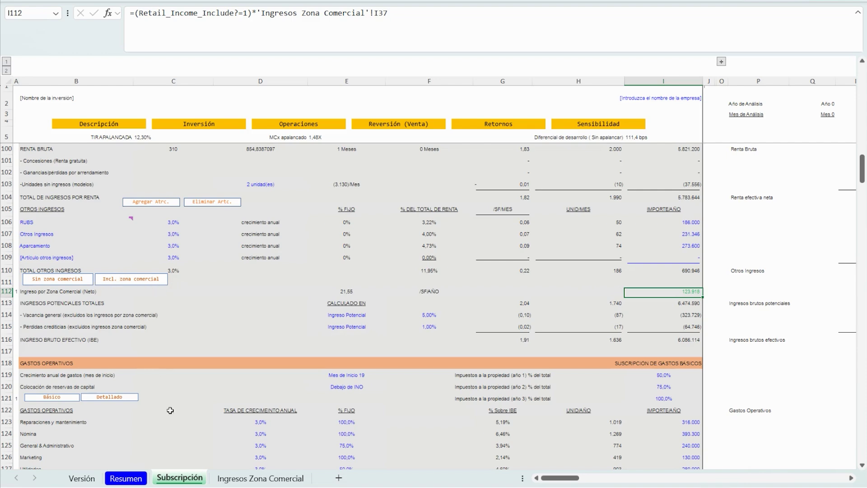
pyautogui.click(244, 476)
pyautogui.scroll(9, 384, 190)
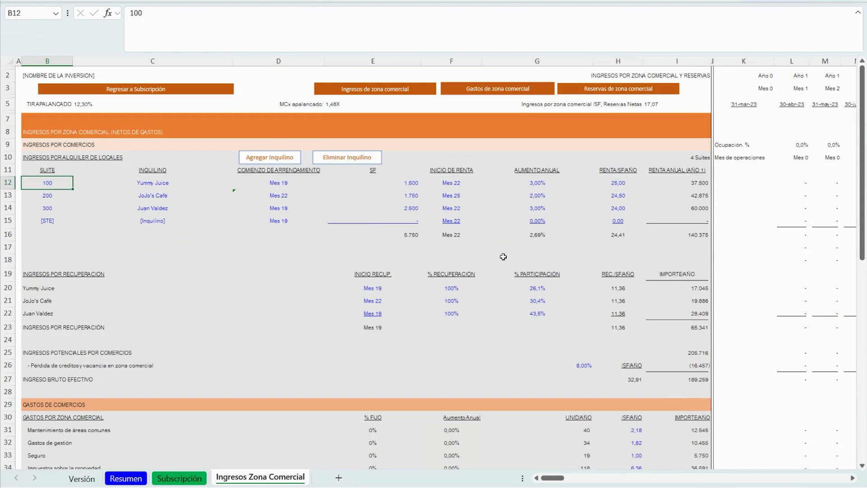
pyautogui.scroll(-2, 536, 254)
pyautogui.scroll(-3, 451, 213)
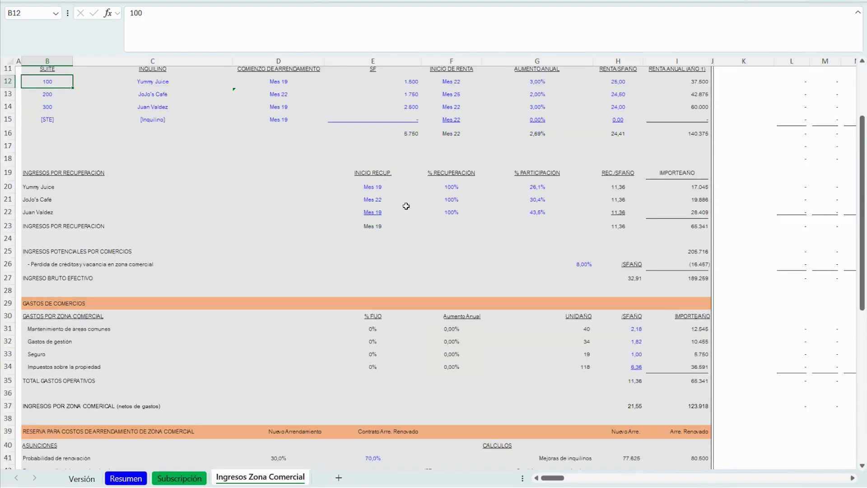
pyautogui.scroll(-2, 421, 230)
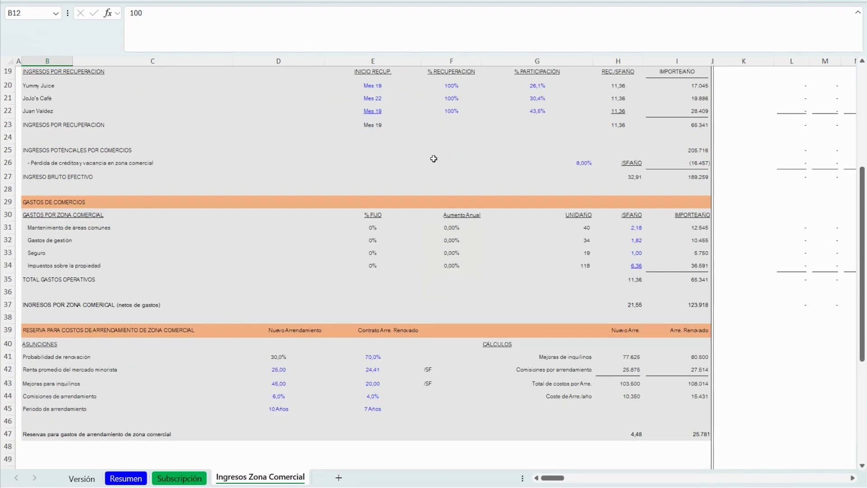
# Step: Return to the Subscripción sheet and check the references in I112's formula without changing it
pyautogui.click(176, 479)
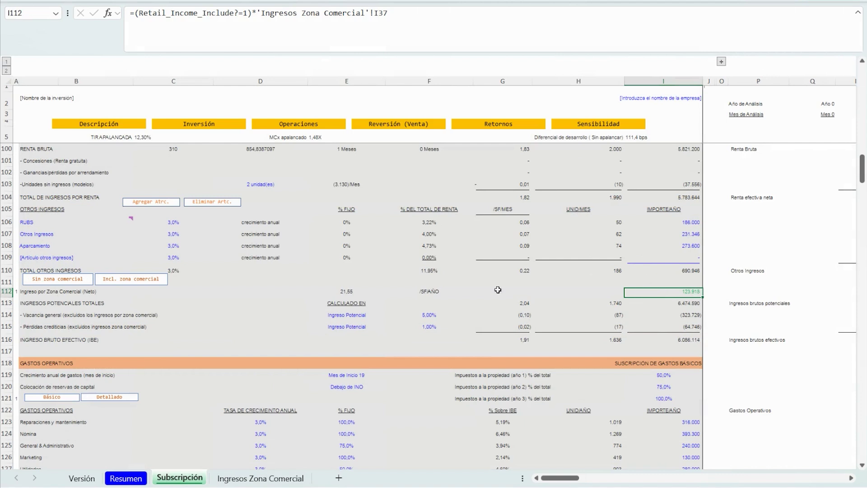
pyautogui.press('F2')
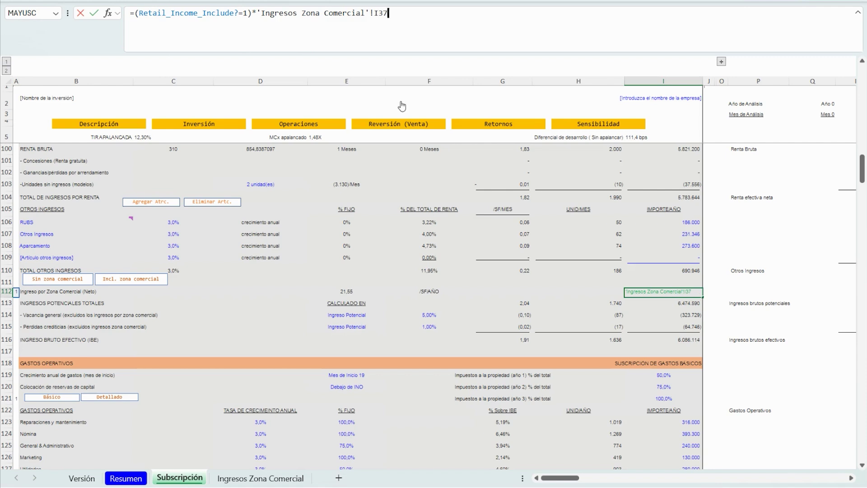
pyautogui.press('Escape')
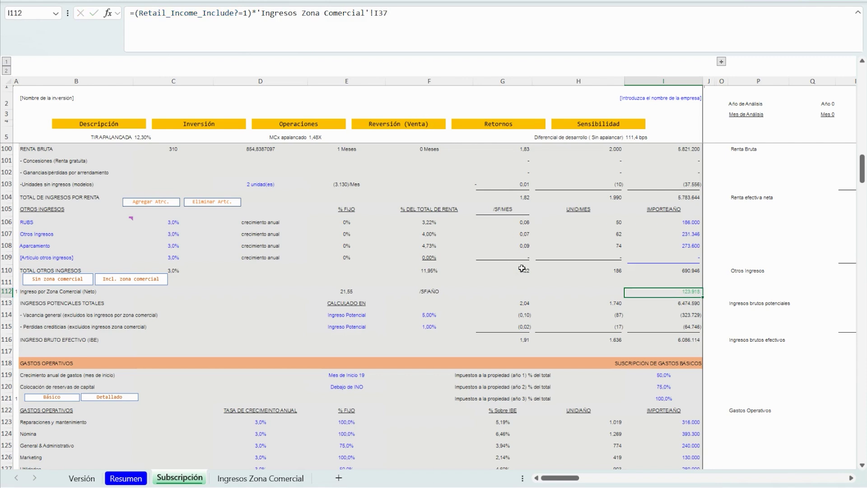
# Step: Examine the per-SF and per-unit formulas for total other income in G110:H110 and total potential income in G113:H113
pyautogui.click(522, 270)
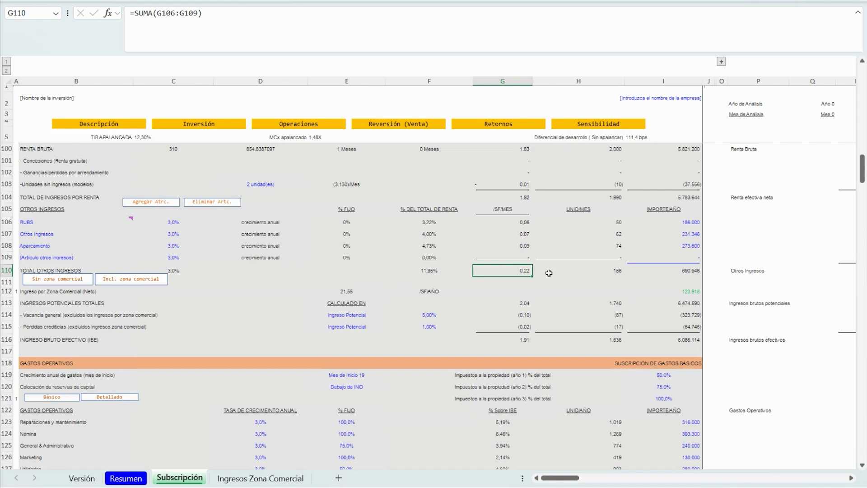
pyautogui.click(593, 267)
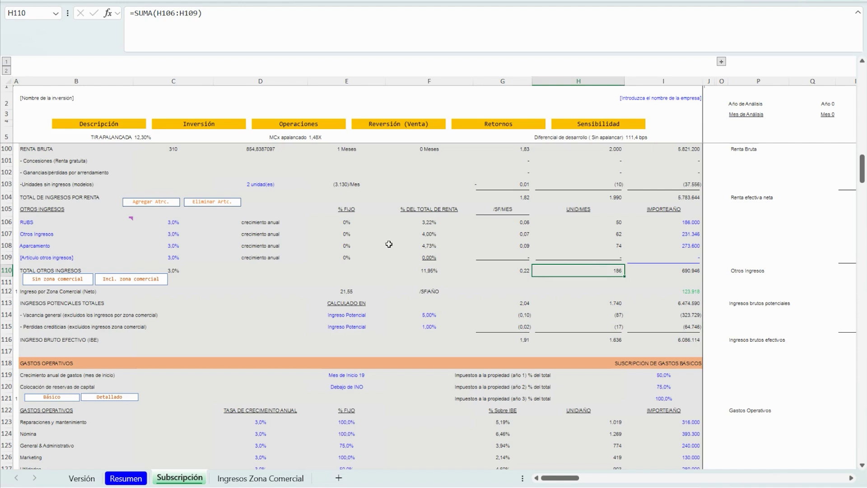
pyautogui.click(520, 305)
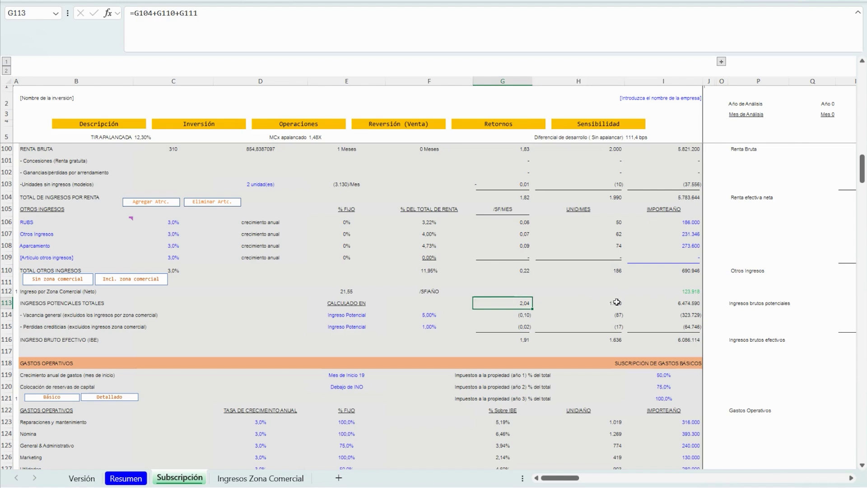
pyautogui.click(614, 304)
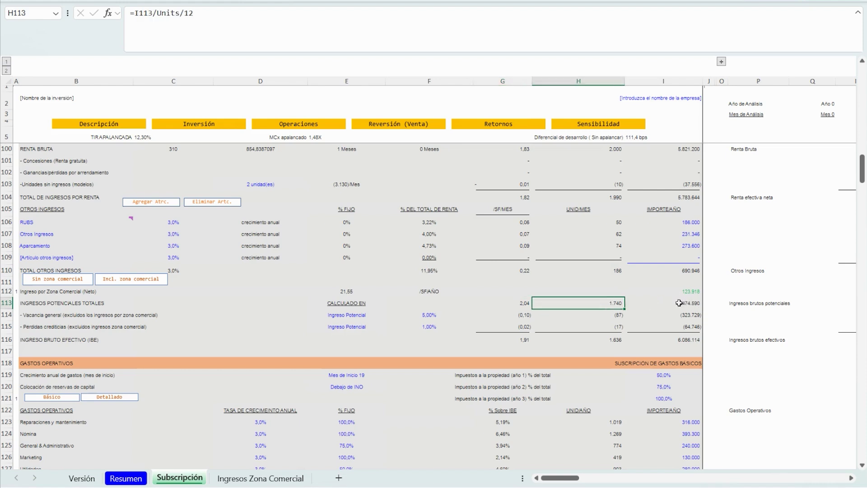
# Step: Color the font of the per-unit total potential income in H113 red, and replace that with an orange theme color
pyautogui.click(50, 1)
pyautogui.click(175, 35)
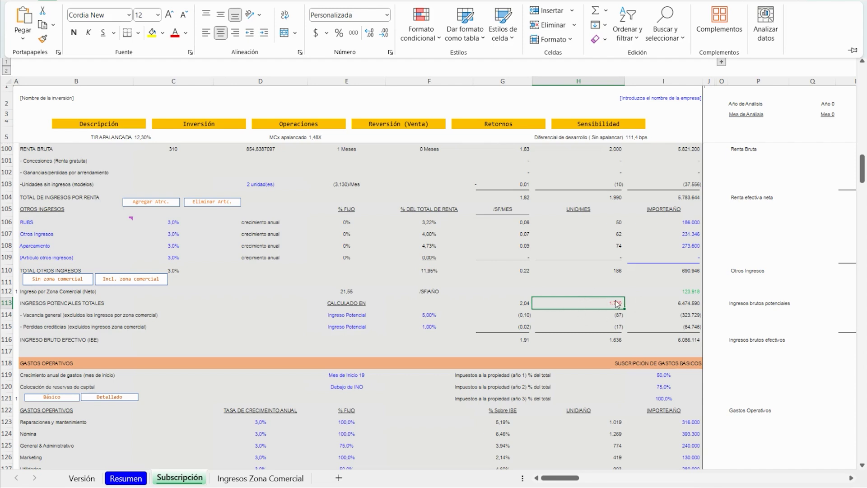
pyautogui.click(184, 38)
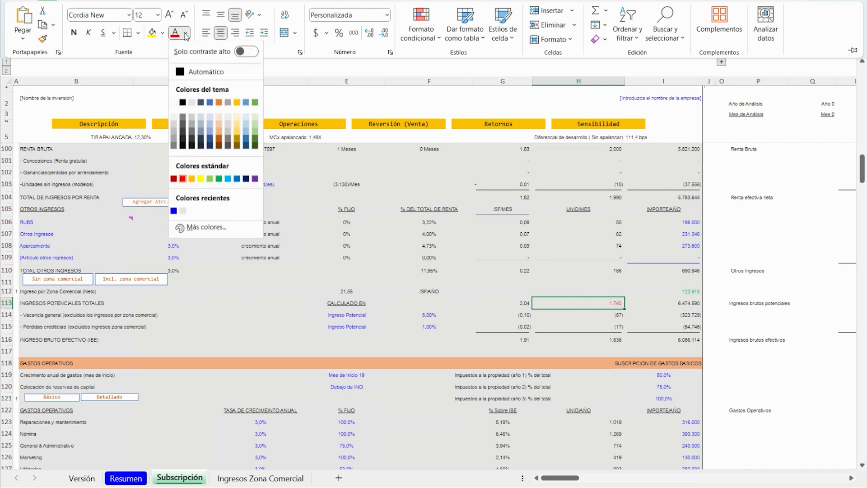
pyautogui.click(219, 108)
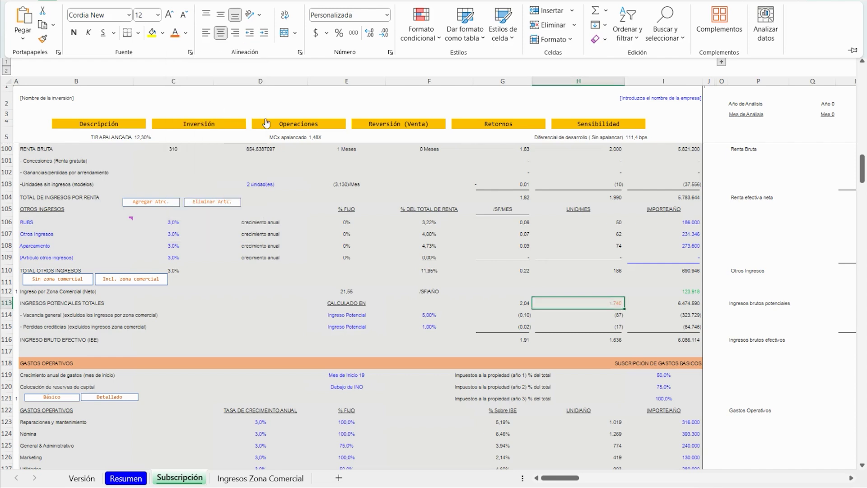
pyautogui.click(482, 293)
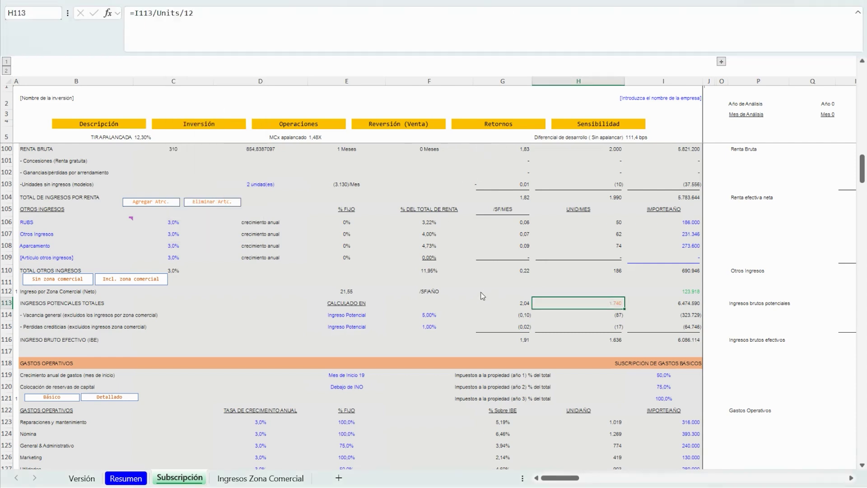
pyautogui.click(480, 292)
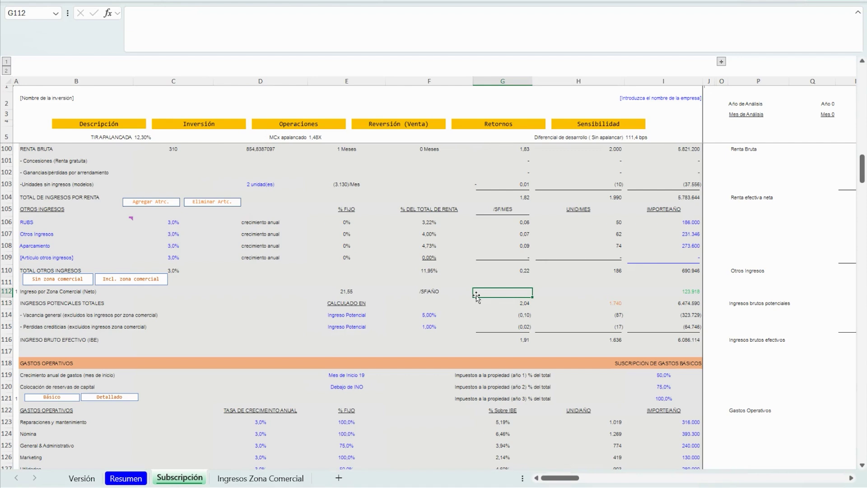
pyautogui.click(594, 303)
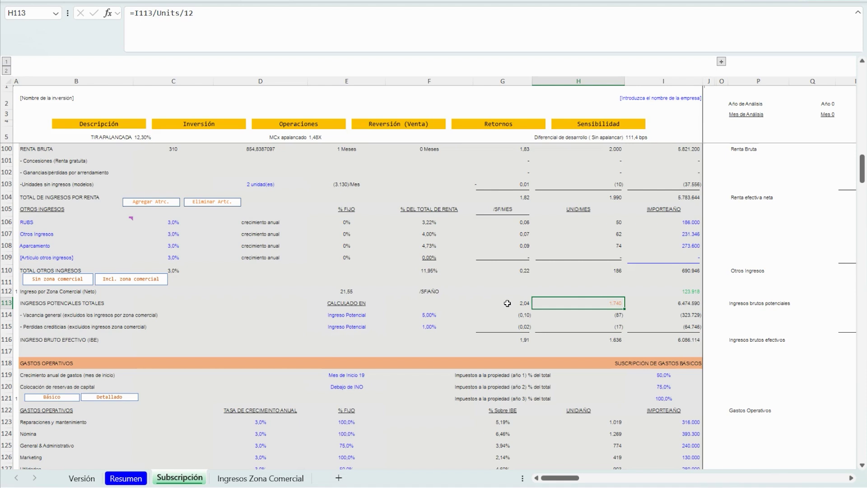
# Step: Reset the font color of H113 to automatic
pyautogui.scroll(-2, 532, 286)
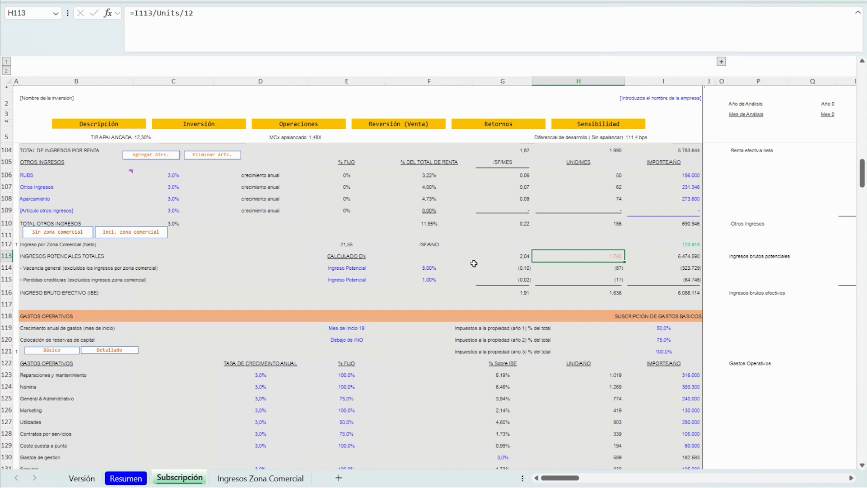
pyautogui.click(55, 2)
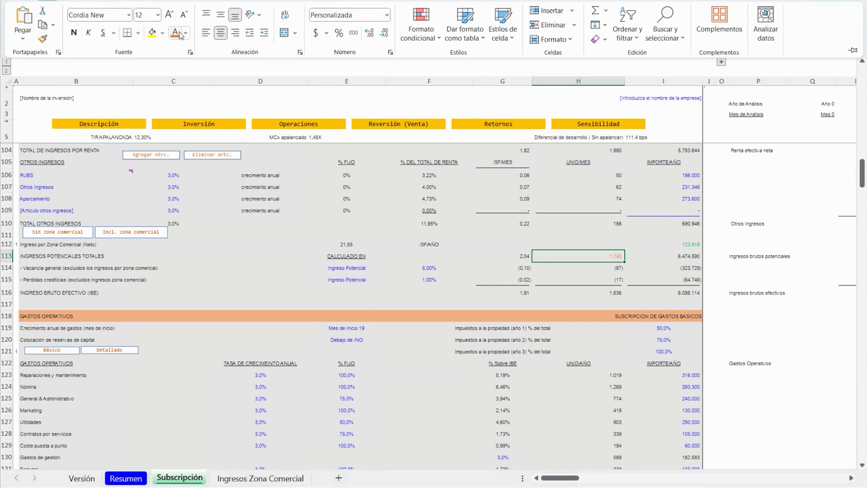
pyautogui.click(185, 32)
pyautogui.click(186, 71)
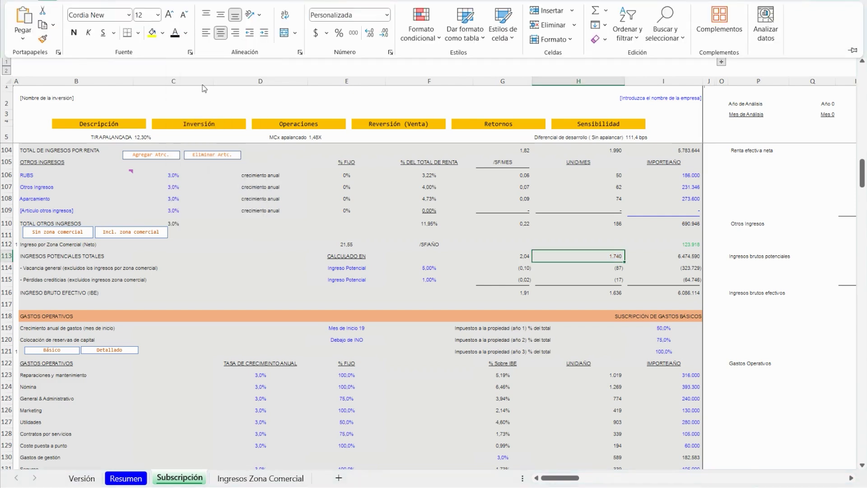
# Step: Compare the font colors and contents of the RUBS cells I106 and H106, the commercial income link in I112 and the calculation in H113
pyautogui.click(690, 176)
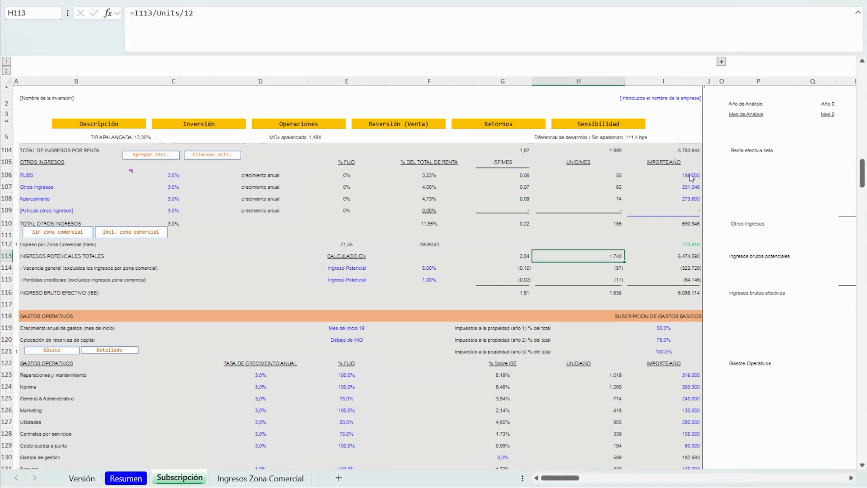
pyautogui.click(610, 176)
pyautogui.click(680, 245)
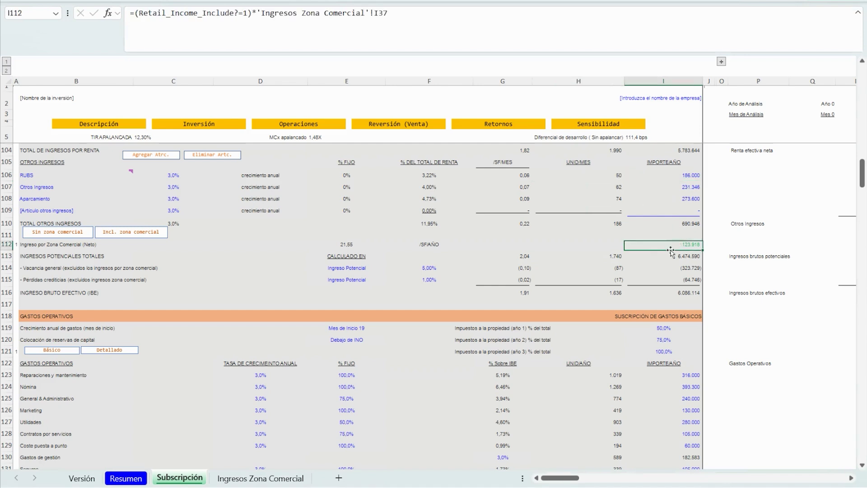
pyautogui.click(617, 256)
pyautogui.click(493, 238)
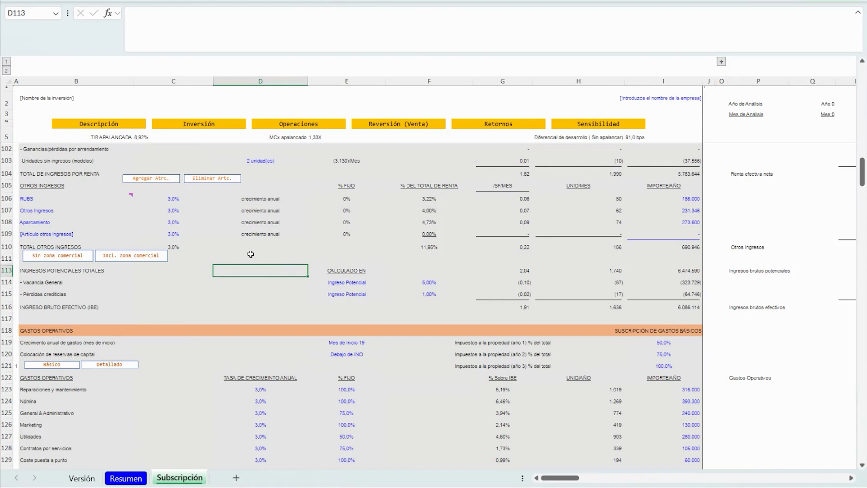
# Step: Copy the "crecimiento anual" label from D109 into D111
pyautogui.click(264, 233)
pyautogui.hotkey('ctrl', 'c')
pyautogui.click(247, 260)
pyautogui.hotkey('ctrl', 'v')
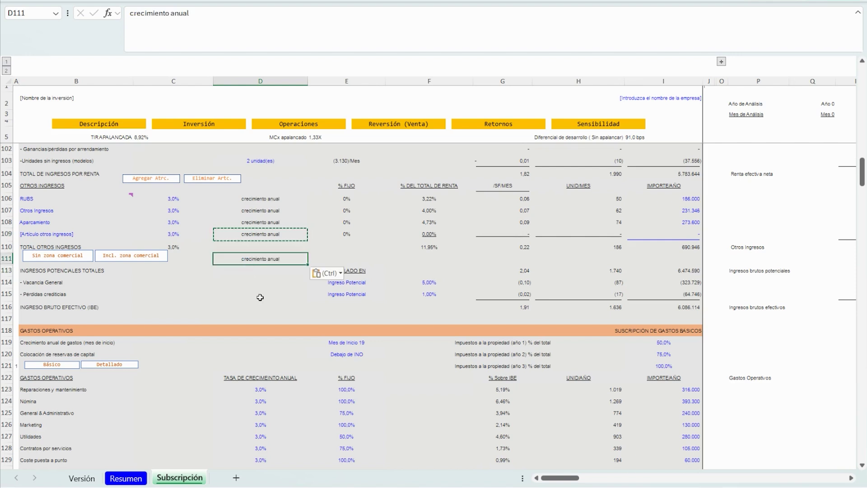
pyautogui.press('Escape')
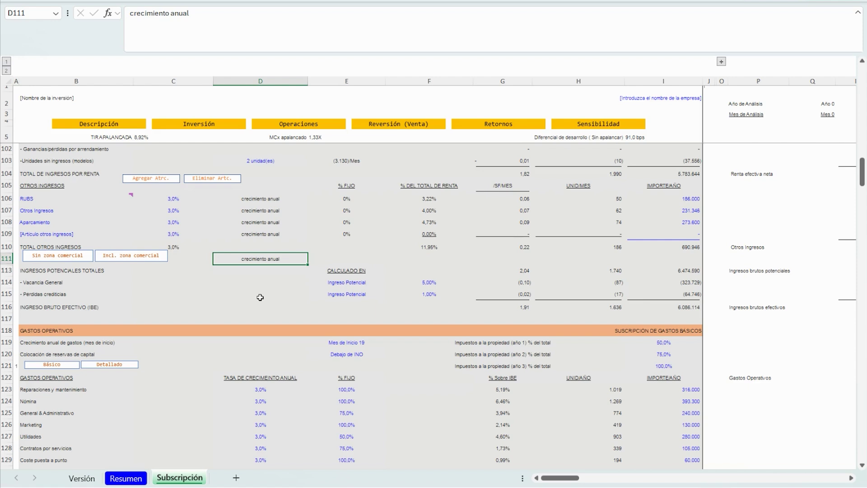
pyautogui.click(208, 293)
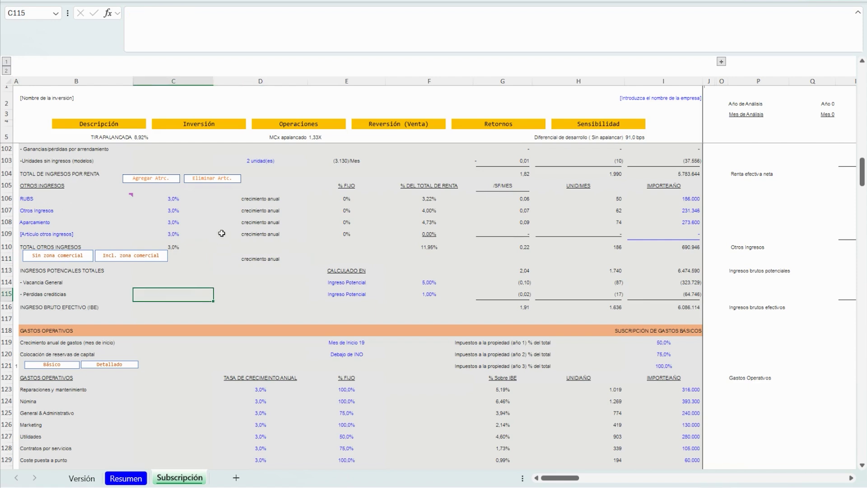
# Step: Apply outside borders to the "crecimiento anual" cell D111
pyautogui.click(258, 260)
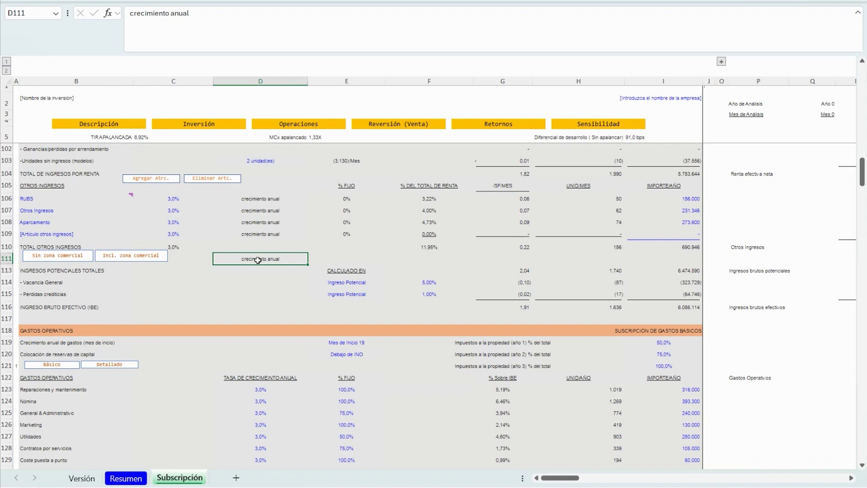
pyautogui.click(66, 3)
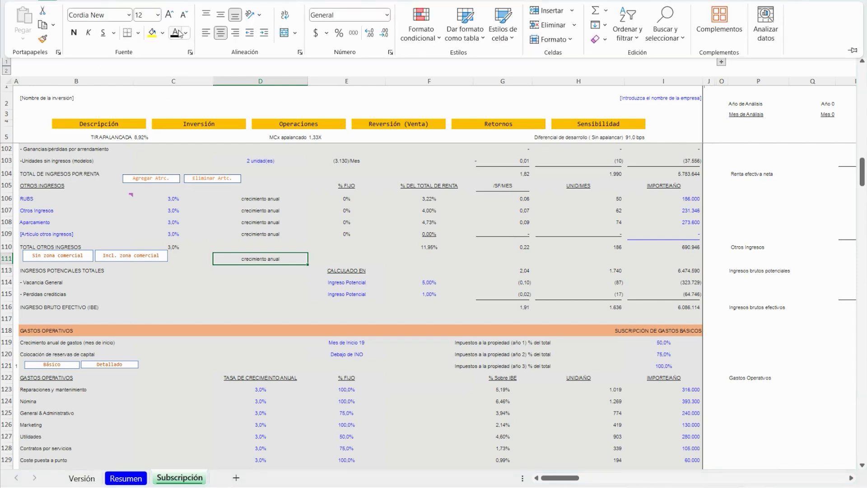
pyautogui.click(138, 33)
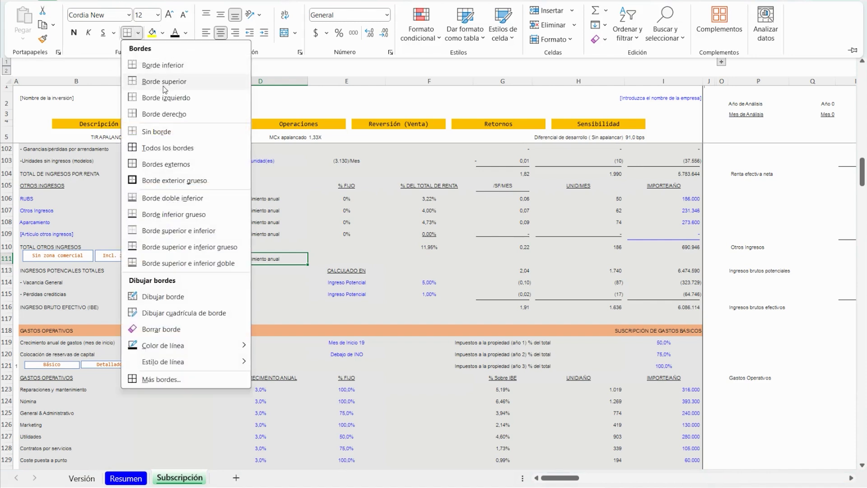
pyautogui.click(159, 164)
pyautogui.click(241, 281)
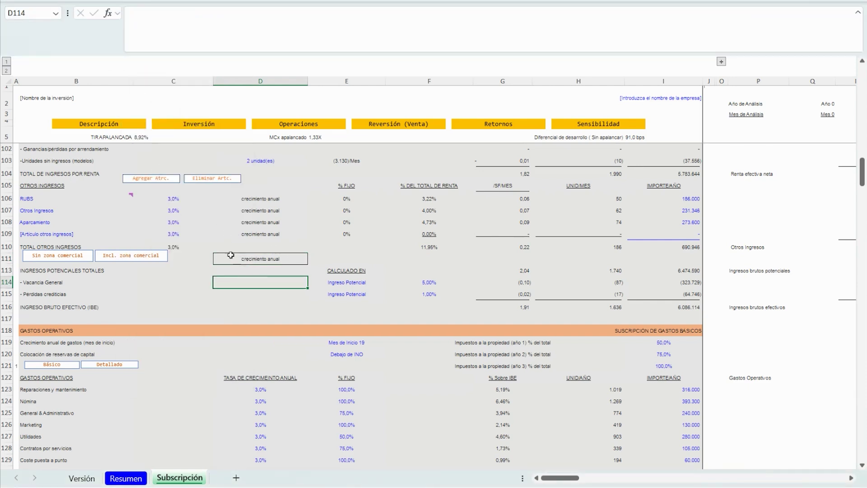
# Step: Remove all borders from cell D111
pyautogui.click(250, 257)
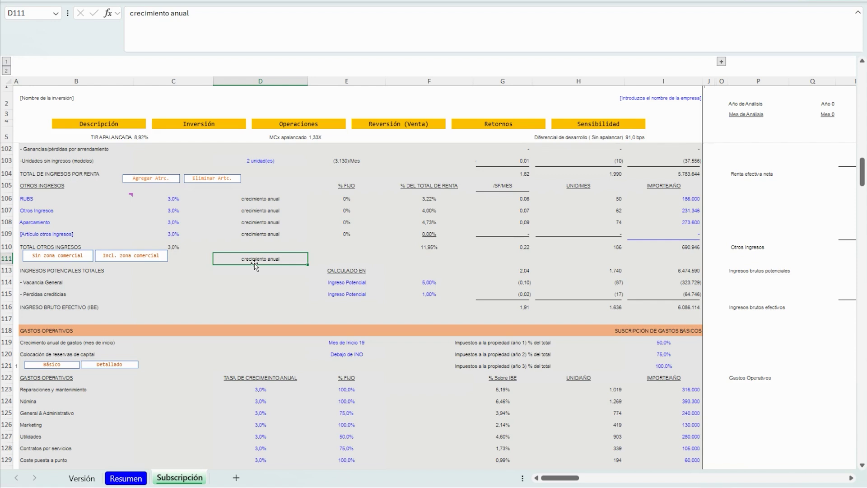
pyautogui.click(53, 1)
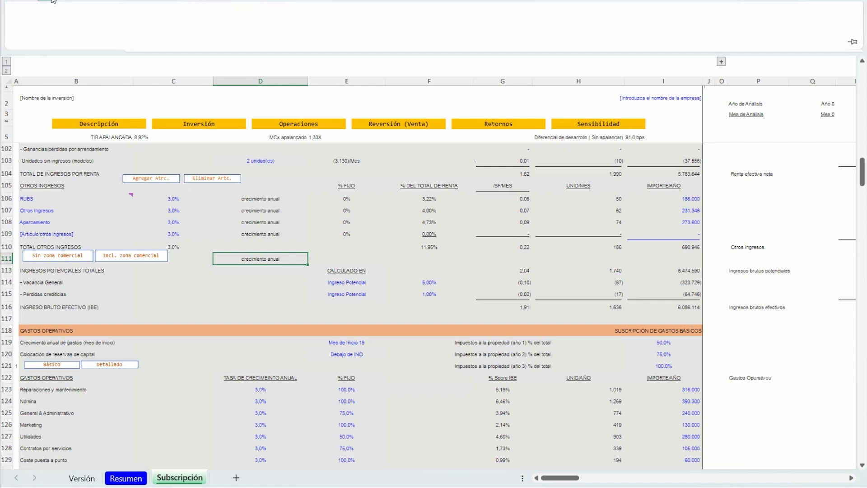
pyautogui.click(139, 34)
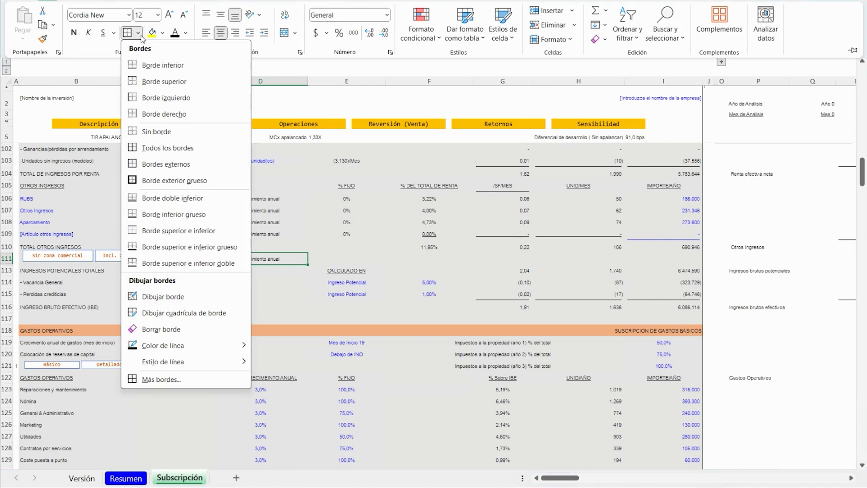
pyautogui.click(157, 131)
pyautogui.click(239, 282)
# Step: Clear the "crecimiento anual" text from D111
pyautogui.click(268, 261)
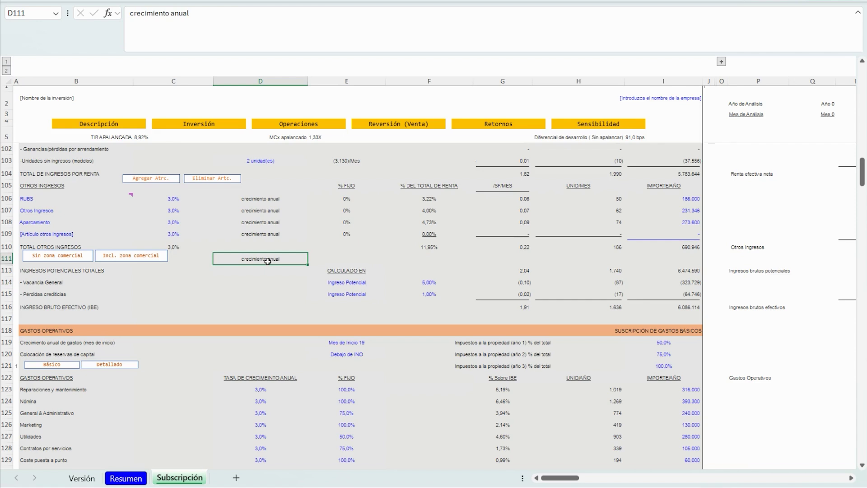
pyautogui.press('Delete')
pyautogui.press('Return')
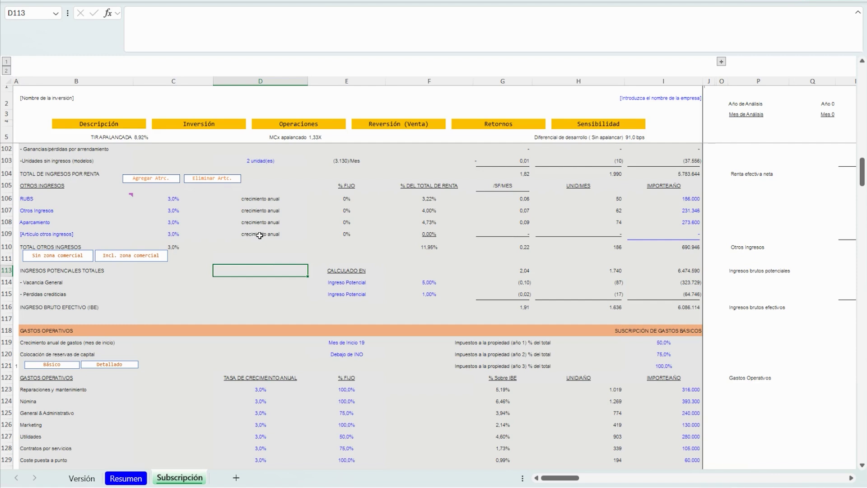
pyautogui.click(276, 212)
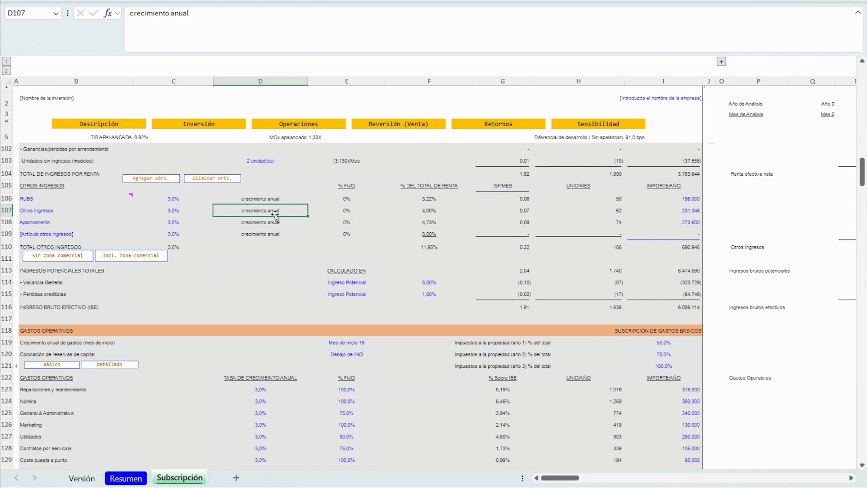
pyautogui.click(239, 252)
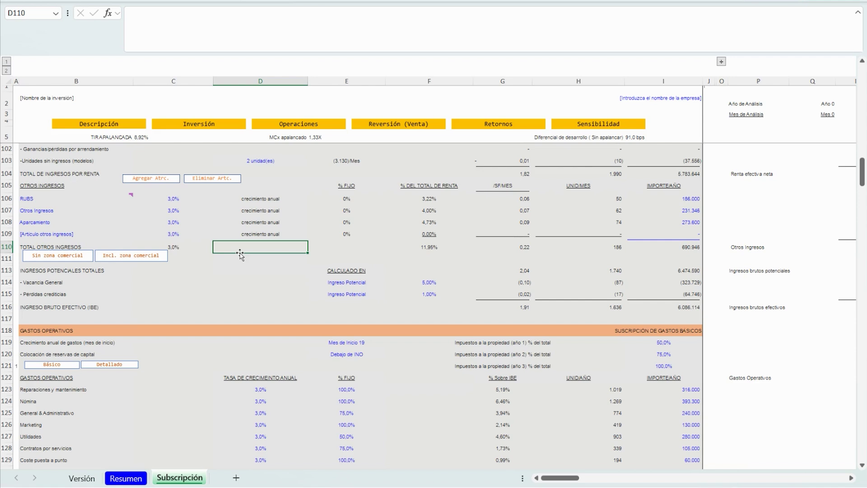
pyautogui.click(248, 278)
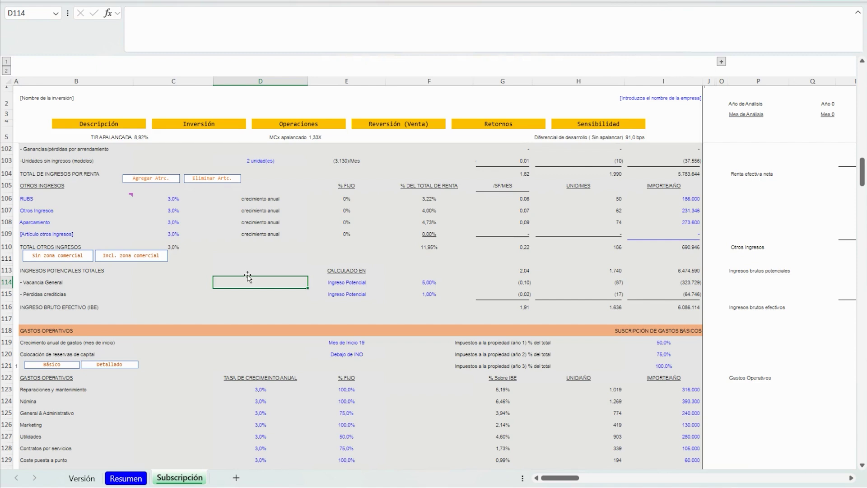
# Step: Copy the 3,0% parking growth rate from C108 into D113 on the total potential income row
pyautogui.scroll(-1, 237, 262)
pyautogui.click(209, 248)
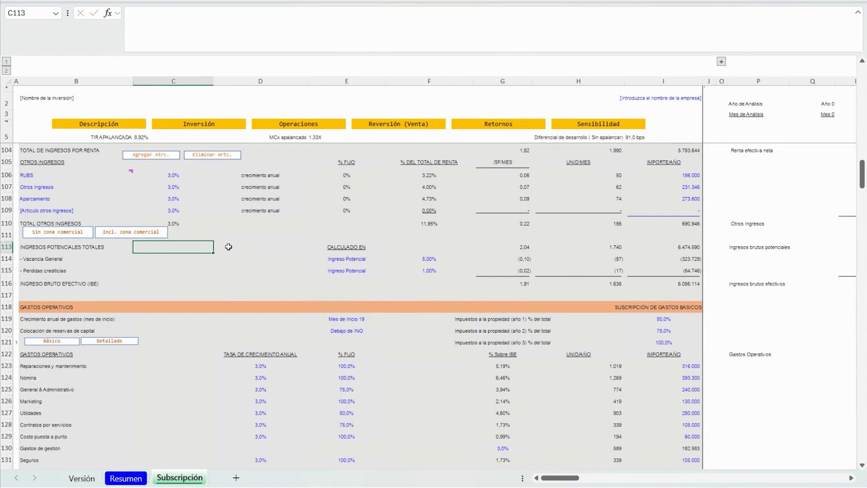
pyautogui.click(253, 249)
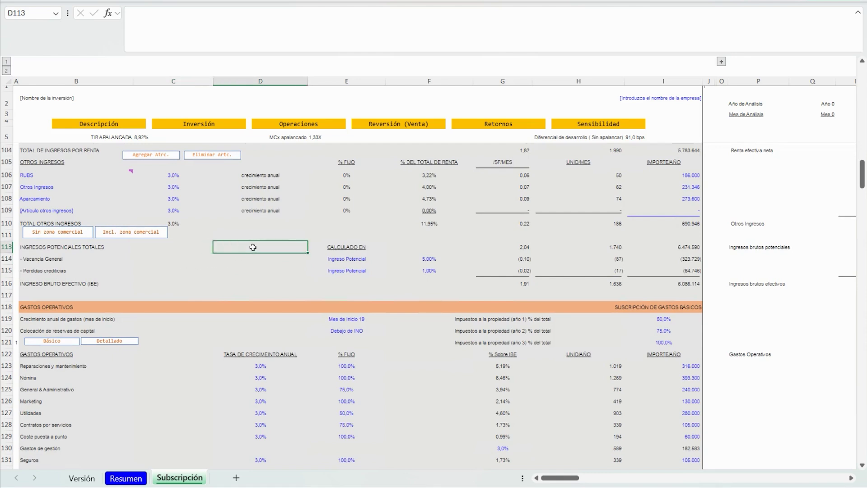
pyautogui.click(174, 195)
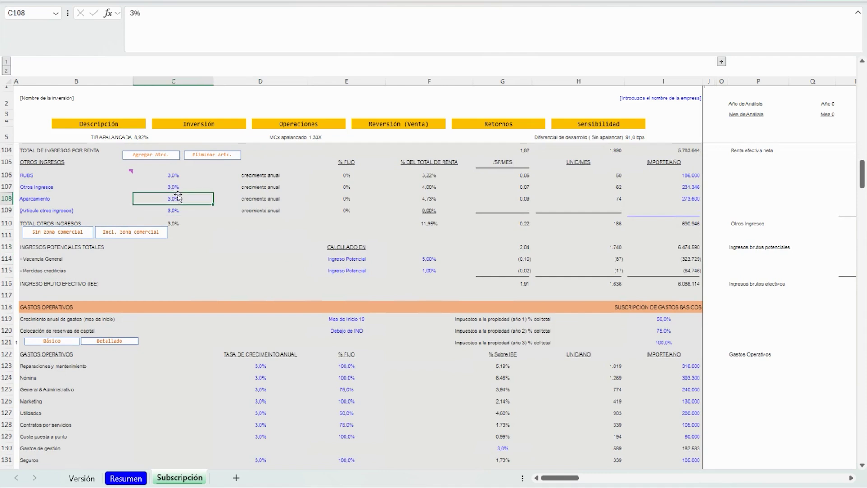
pyautogui.click(219, 248)
pyautogui.write('3,0%')
pyautogui.click(324, 262)
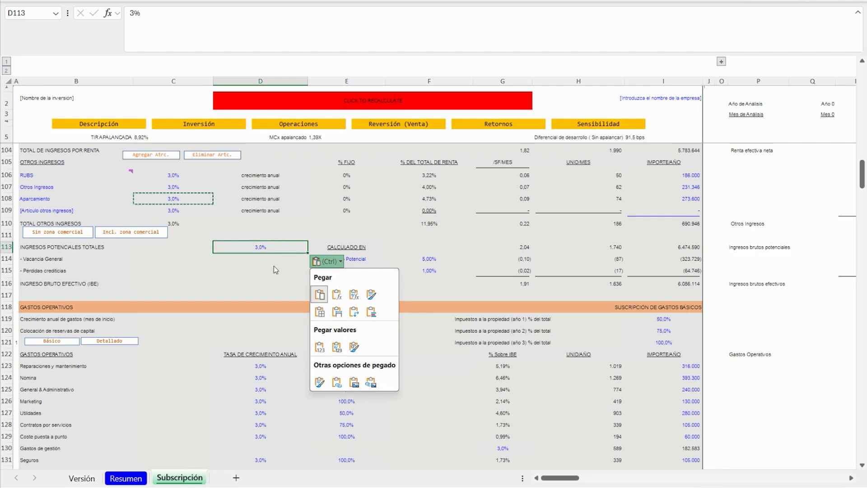
pyautogui.press('Escape')
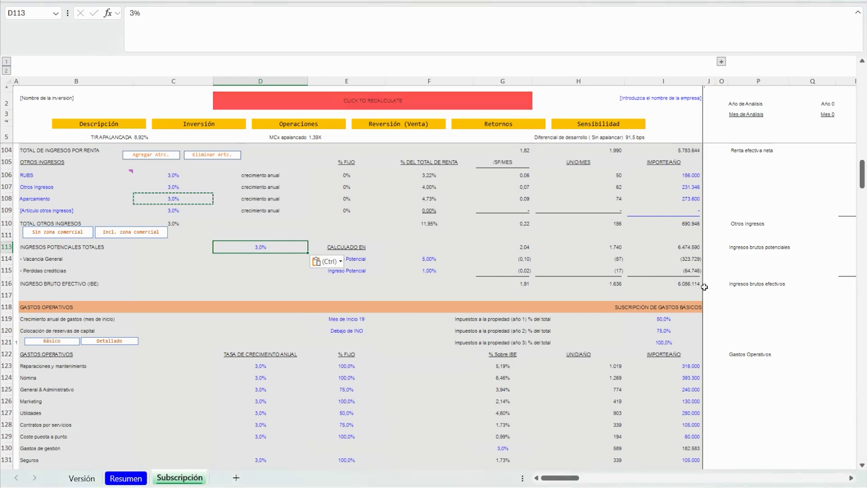
# Step: Copy the effective gross income total from I116 into D115, pasting only its value
pyautogui.click(698, 285)
pyautogui.hotkey('ctrl', 'c')
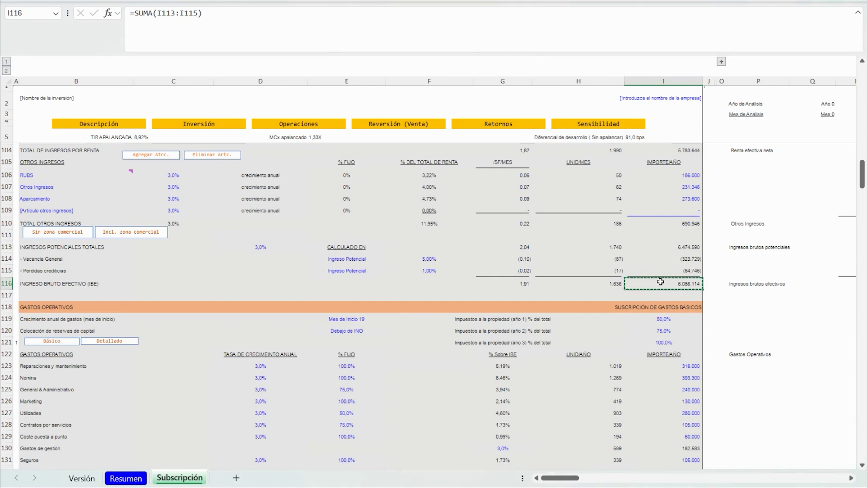
pyautogui.click(234, 271)
pyautogui.hotkey('ctrl', 'v')
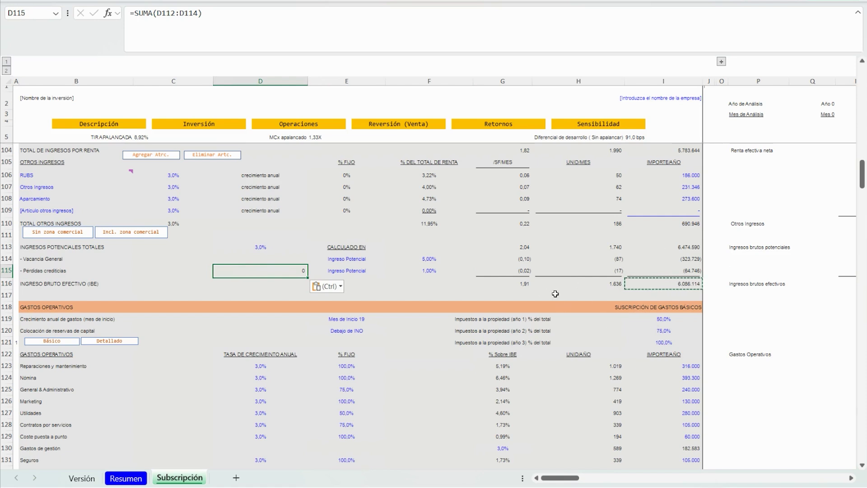
pyautogui.click(336, 288)
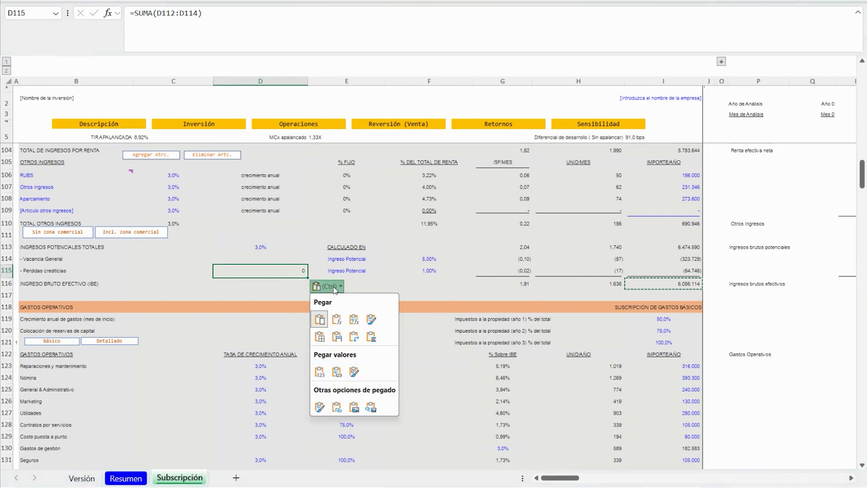
pyautogui.click(319, 374)
pyautogui.hotkey('ctrl', 'shift', 'v')
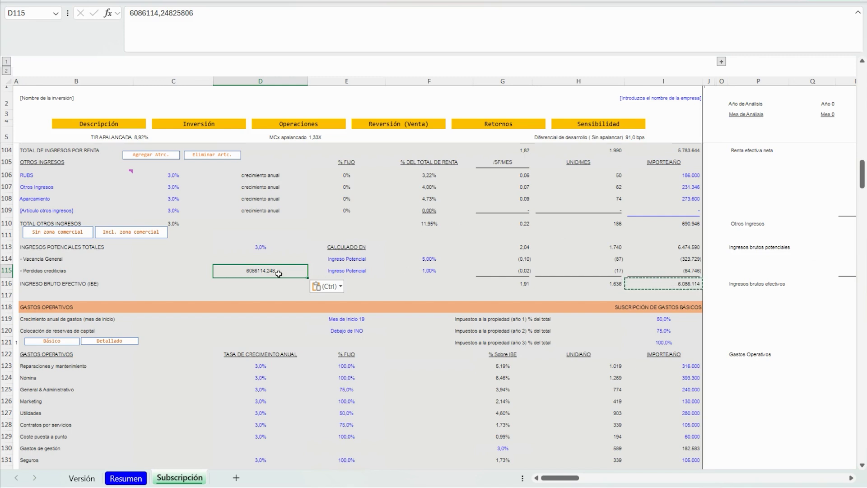
# Step: Clear the pasted value from D115 and the growth rate from D113
pyautogui.press('BackSpace')
pyautogui.click(259, 247)
pyautogui.press('Delete')
pyautogui.click(238, 259)
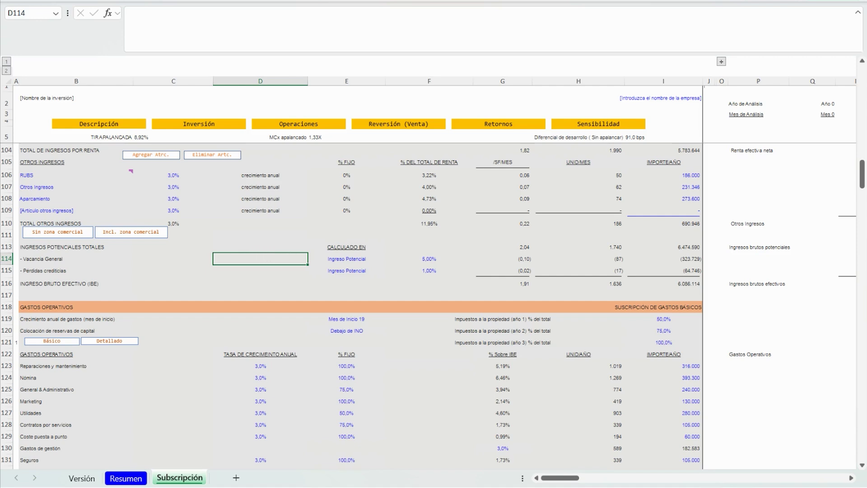
pyautogui.click(222, 226)
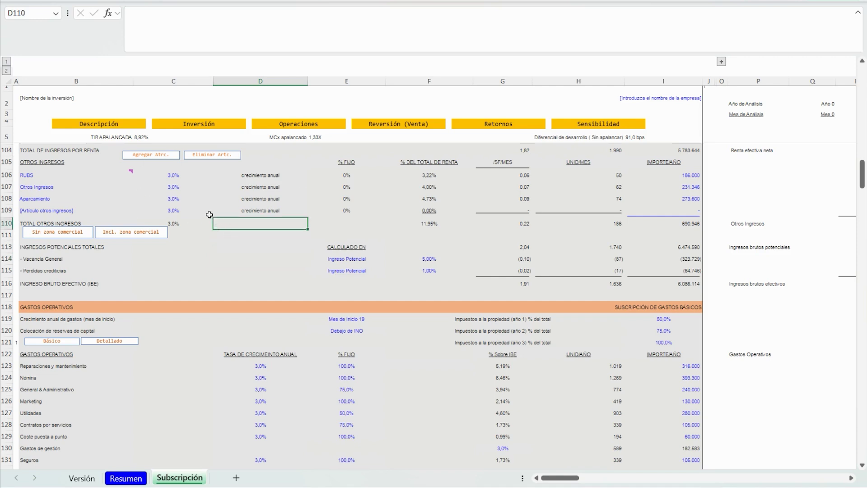
pyautogui.click(178, 191)
# Step: Copy the effective gross income total from I116 into D115, pasting only its formula
pyautogui.click(673, 283)
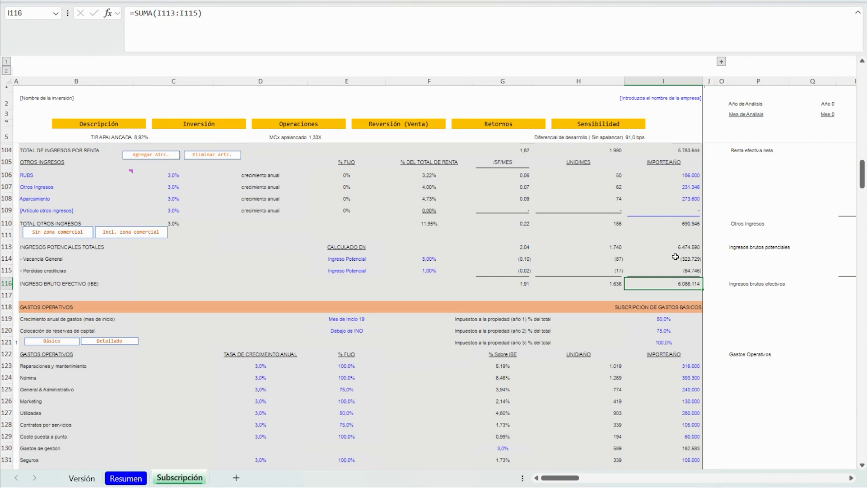
pyautogui.hotkey('ctrl', 'c')
pyautogui.click(236, 273)
pyautogui.hotkey('ctrl', 'v')
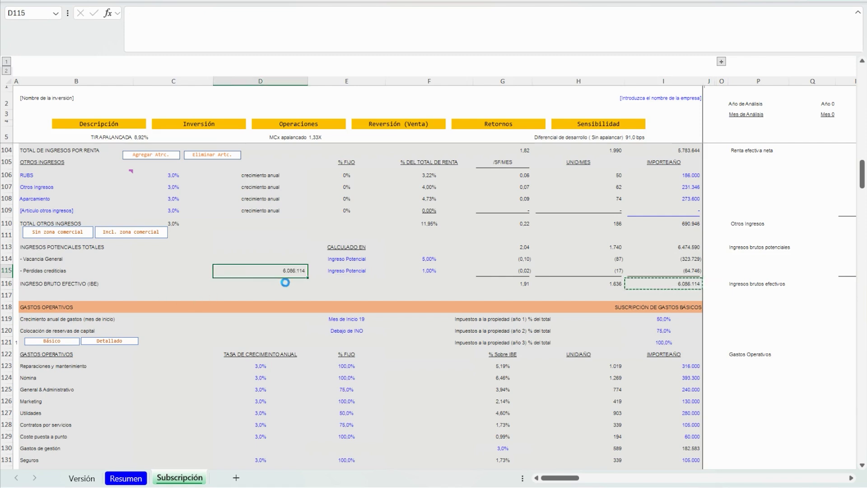
pyautogui.click(326, 286)
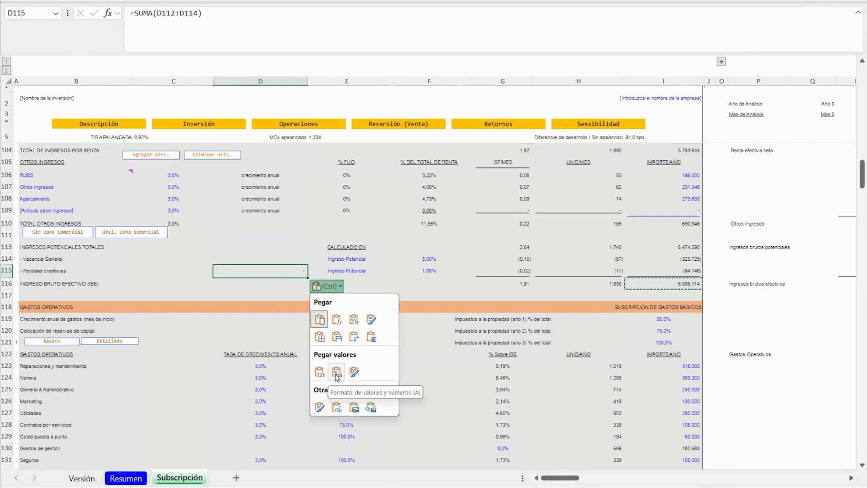
pyautogui.click(336, 319)
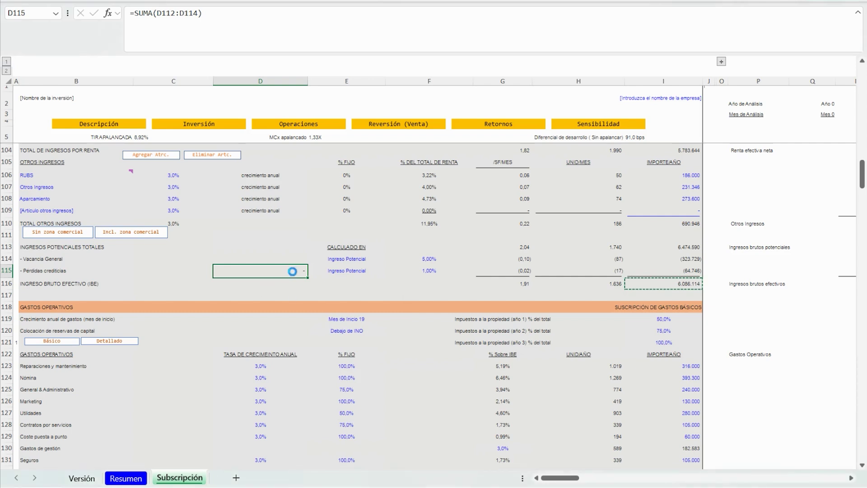
# Step: Inspect the SUMA formulas in D115 and I116 to compare the ranges they reference
pyautogui.press('F2')
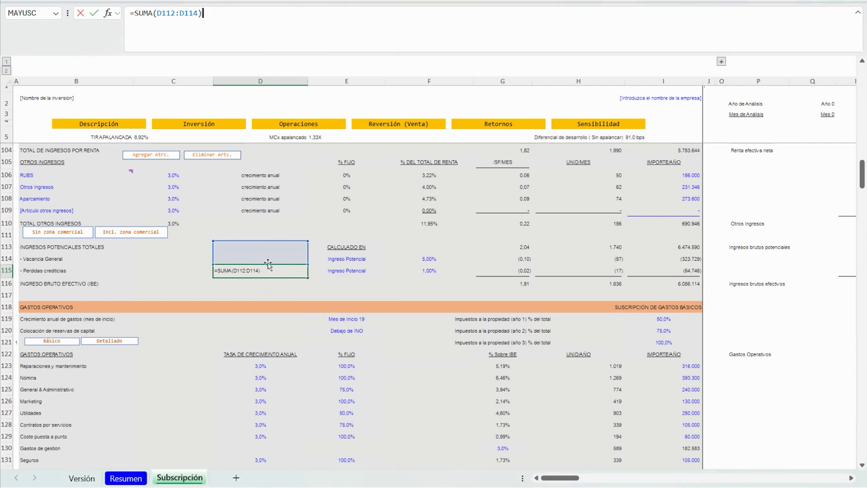
pyautogui.click(660, 280)
pyautogui.hotkey('alt', '=')
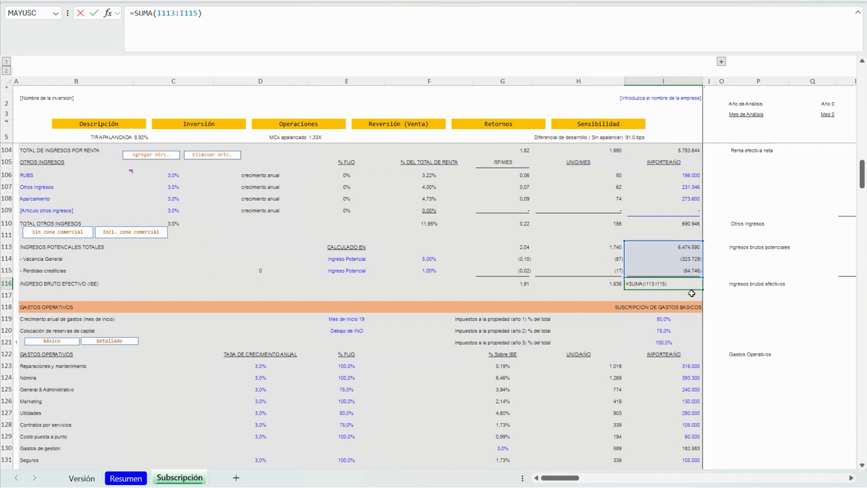
pyautogui.hotkey('ctrl', 'Return')
# Step: Clear the pasted formula from D115
pyautogui.moveTo(261, 273); pyautogui.dragTo(227, 255)
pyautogui.click(193, 258)
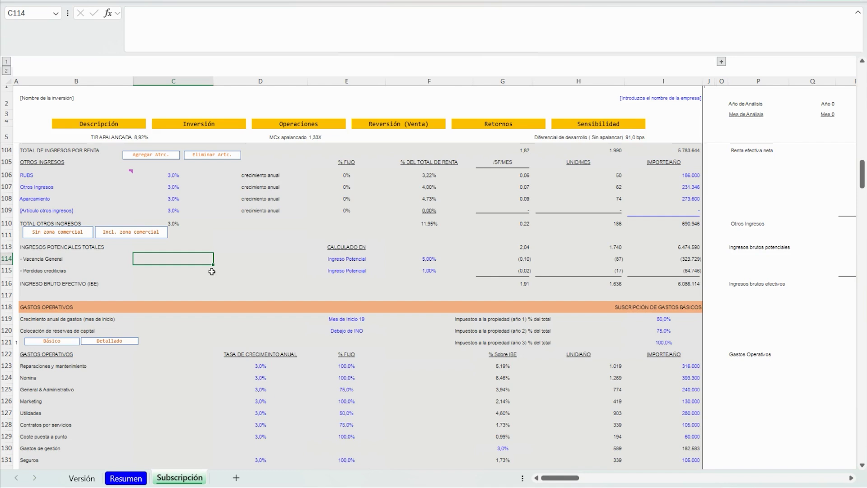
# Step: Go to the Versión sheet and view the model's resources and change log
pyautogui.scroll(15, 212, 272)
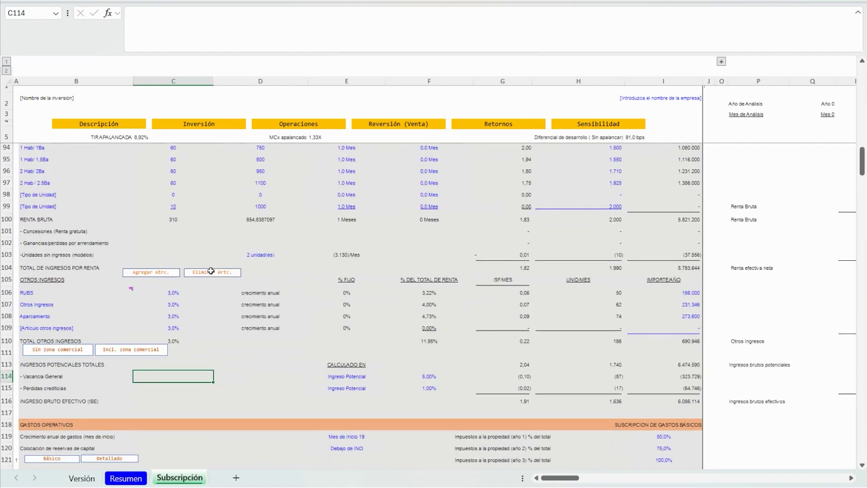
pyautogui.scroll(5, 177, 253)
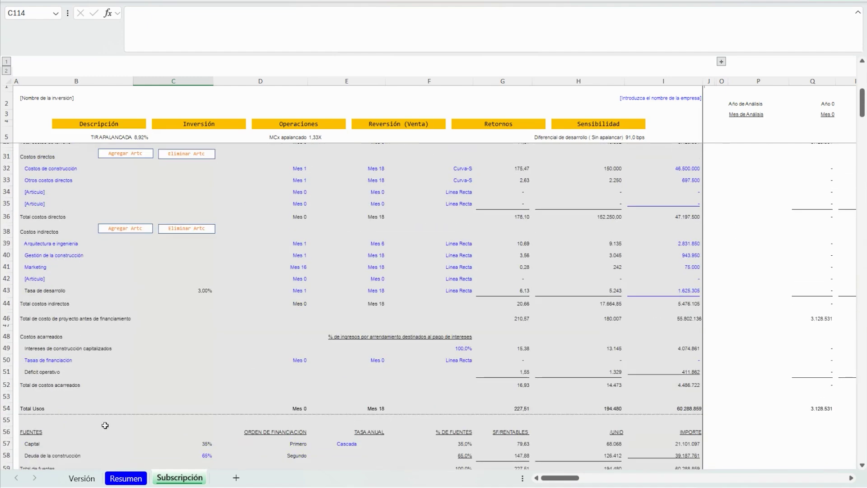
pyautogui.click(82, 478)
pyautogui.scroll(2, 120, 218)
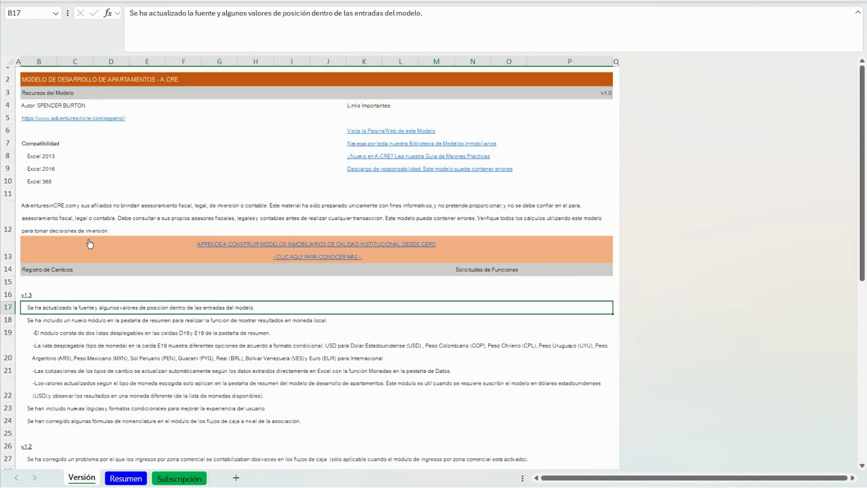